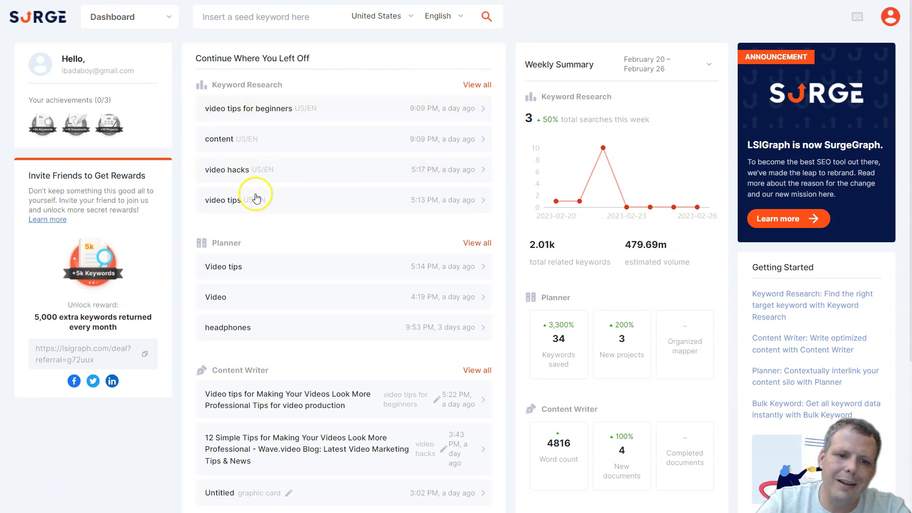
# Step: Review the dashboard's recent keyword research, planner and content writer items beside the weekly summary
pyautogui.scroll(-3, 285, 335)
pyautogui.scroll(3, 356, 314)
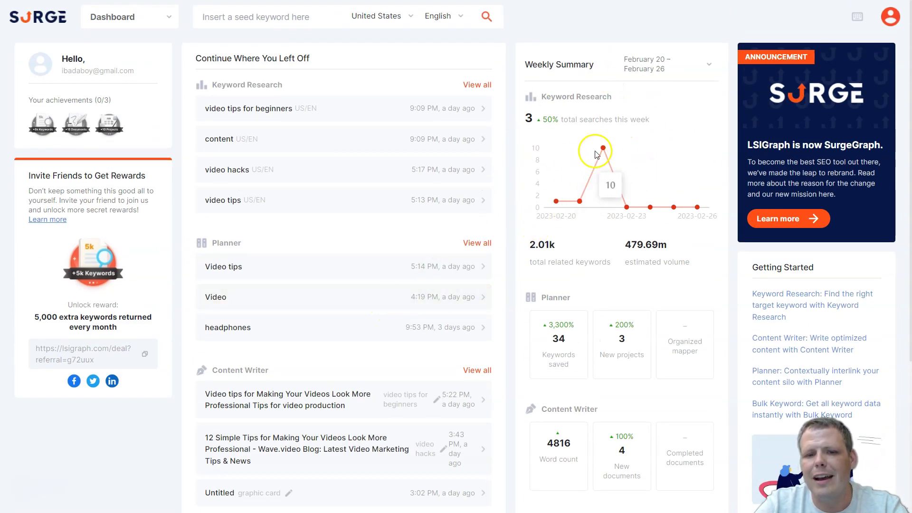
pyautogui.moveTo(645, 199)
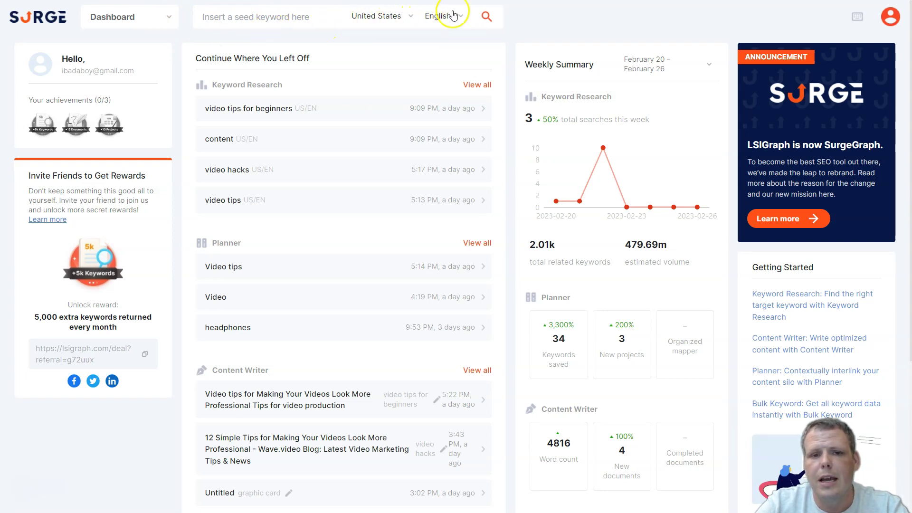
# Step: Run keyword research for the seed 'car' in US English, loading 397 keywords
pyautogui.click(275, 22)
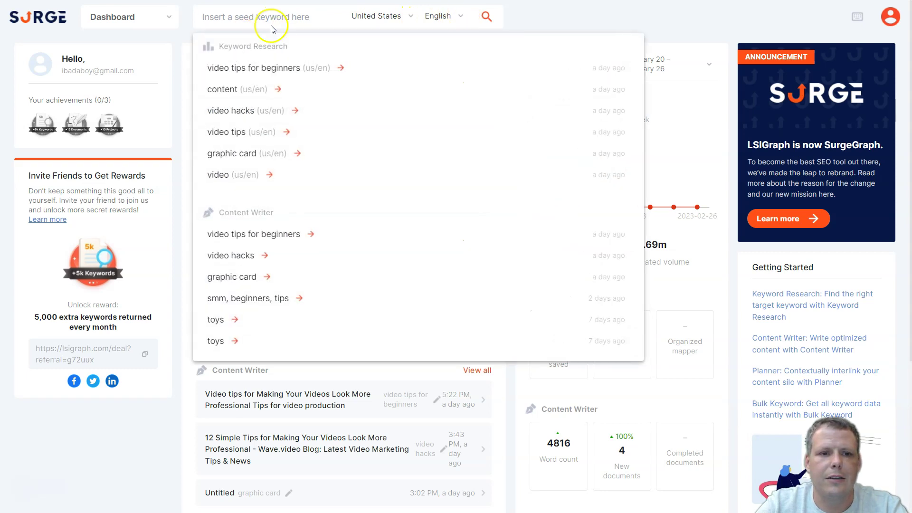
pyautogui.write('car')
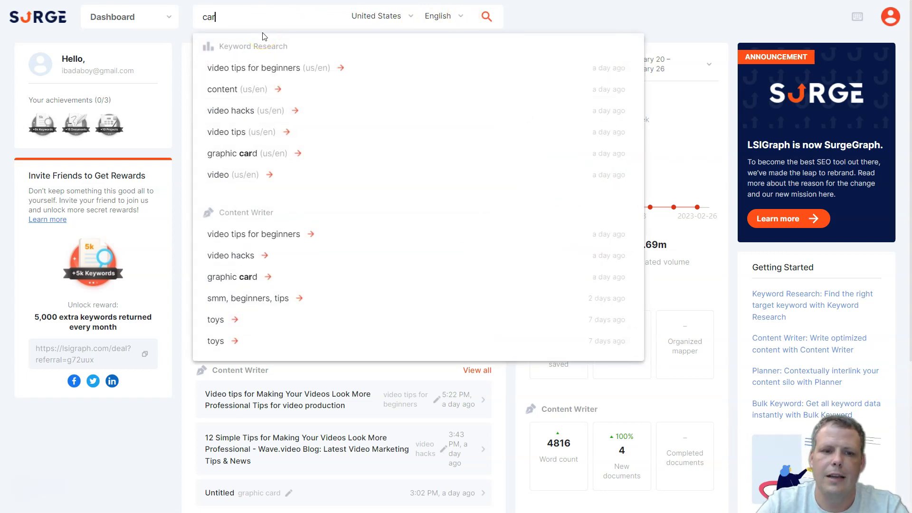
pyautogui.click(485, 20)
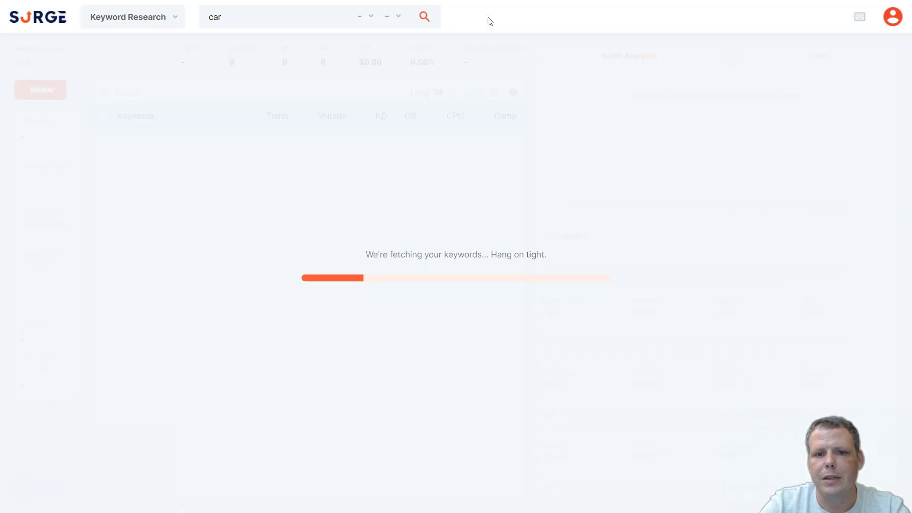
pyautogui.click(484, 29)
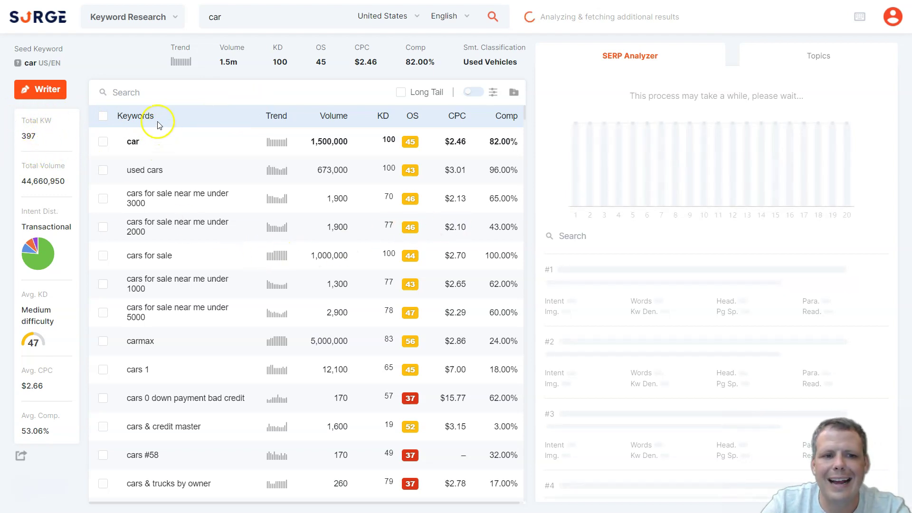
pyautogui.moveTo(163, 147)
pyautogui.scroll(-1, 195, 185)
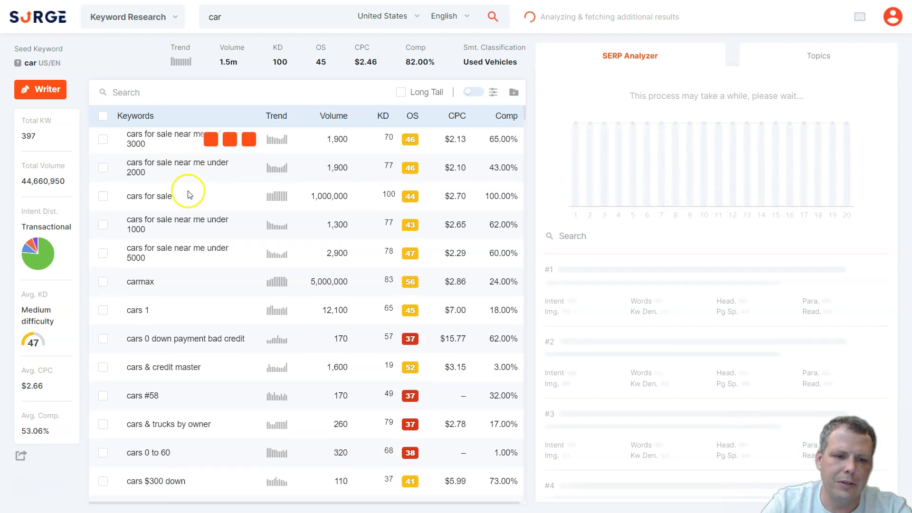
pyautogui.scroll(1, 171, 142)
pyautogui.click(162, 93)
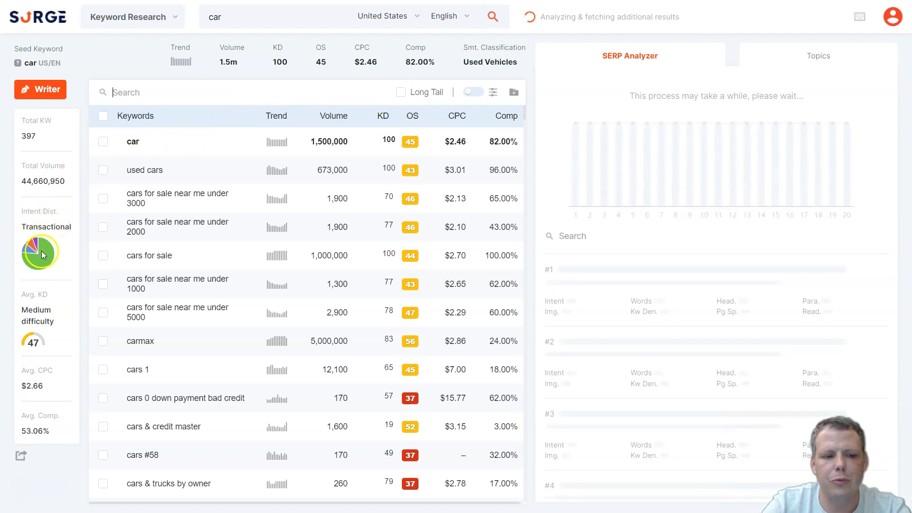
pyautogui.scroll(-2, 157, 300)
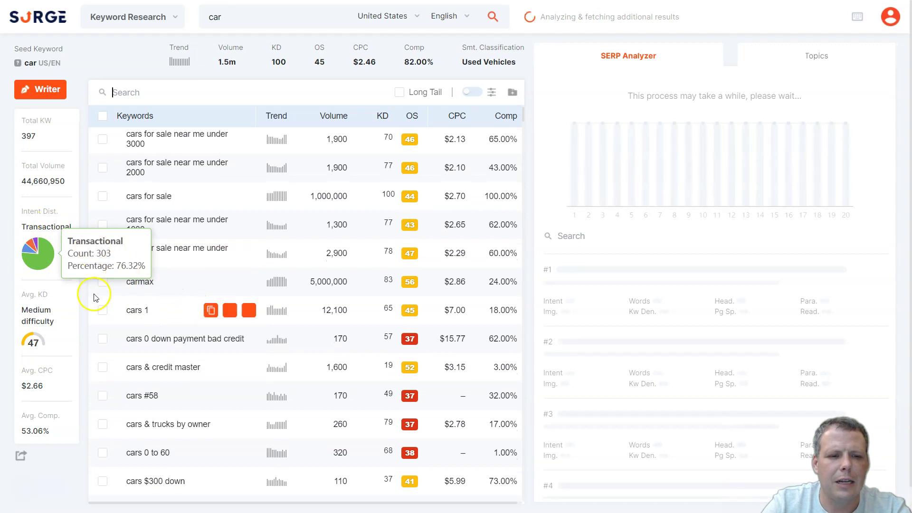
pyautogui.scroll(-2, 93, 295)
pyautogui.scroll(-1, 112, 299)
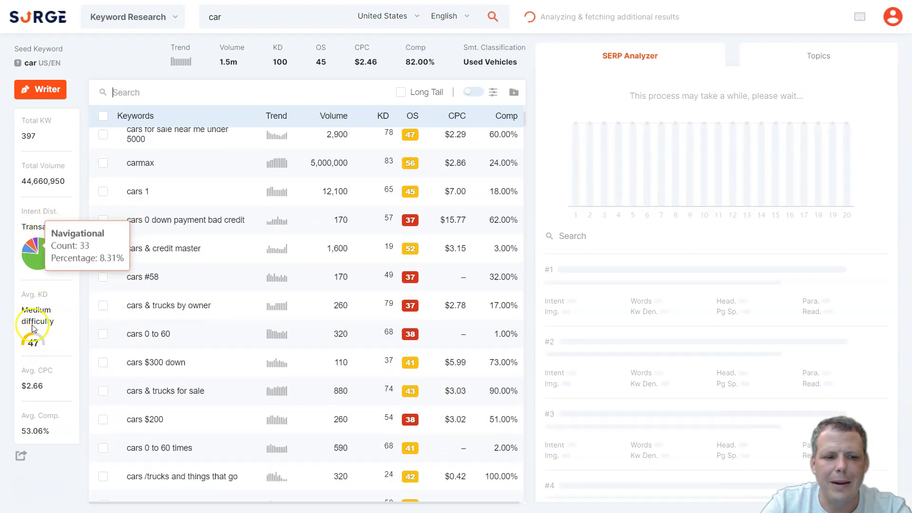
pyautogui.scroll(3, 240, 309)
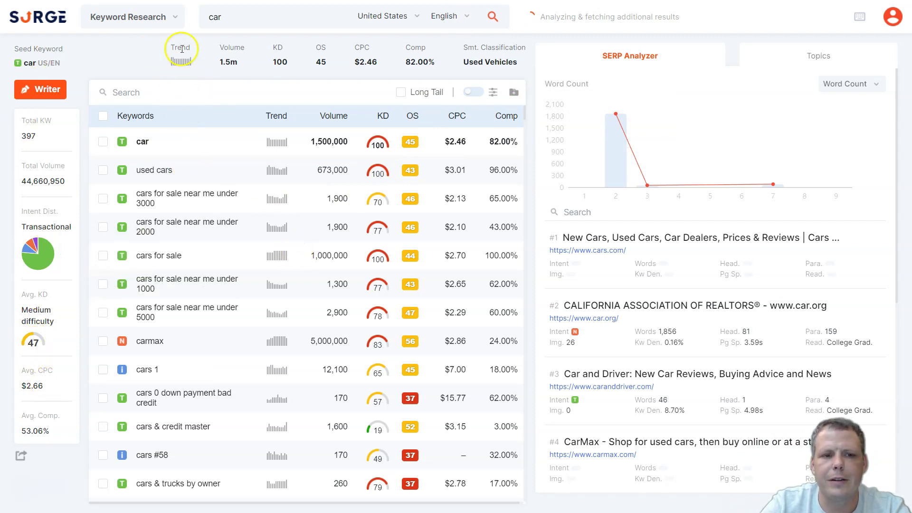
pyautogui.moveTo(184, 65)
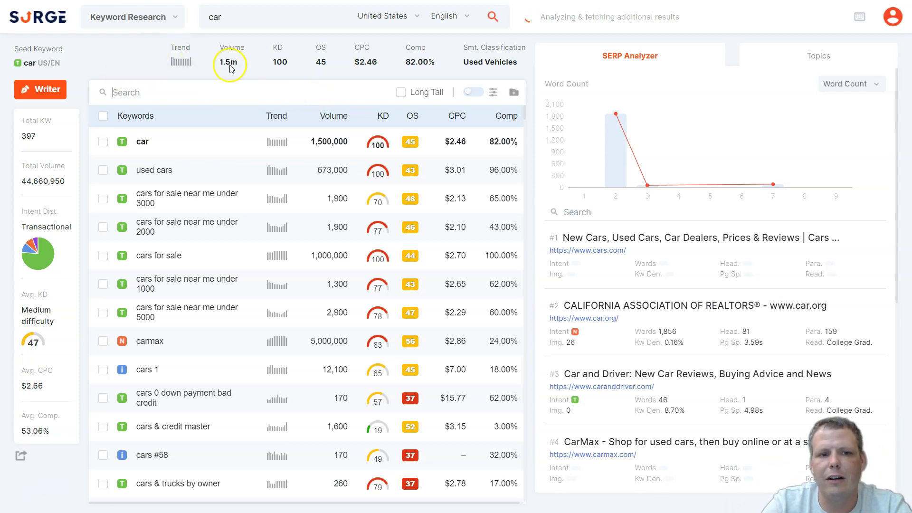
pyautogui.moveTo(227, 68)
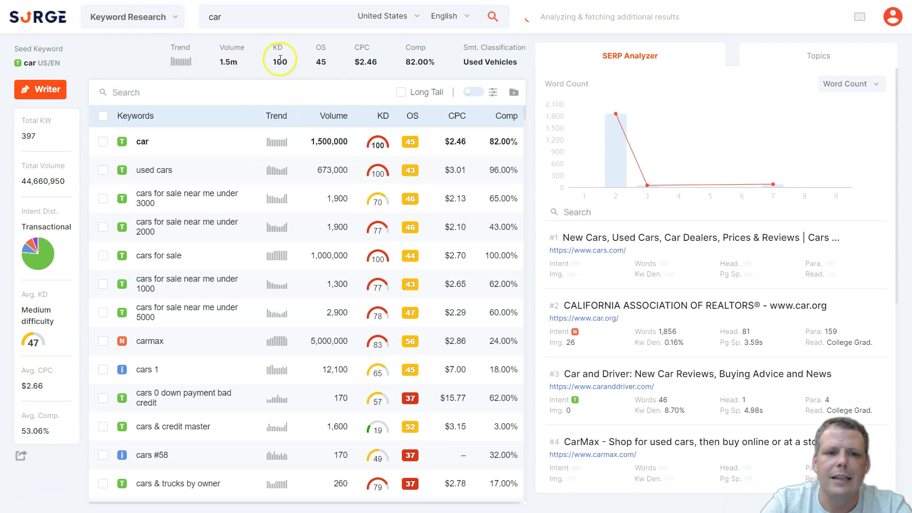
pyautogui.moveTo(278, 49)
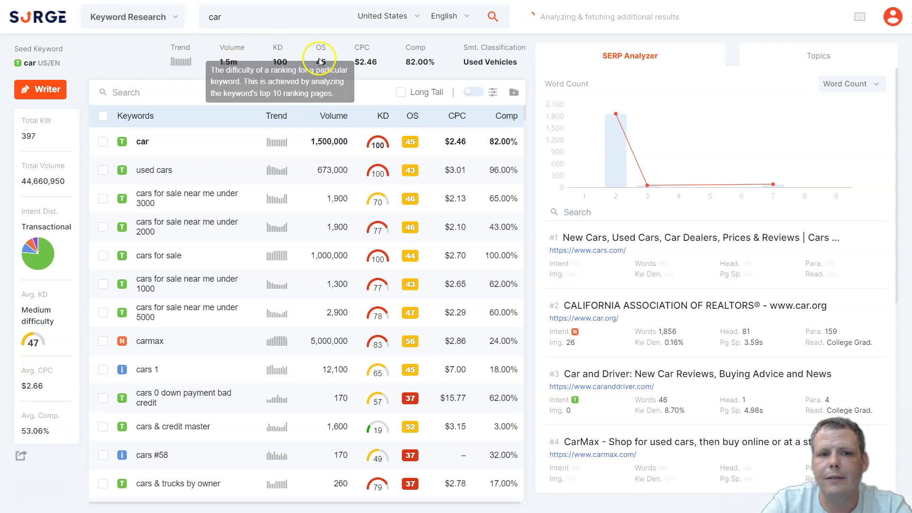
pyautogui.moveTo(321, 48)
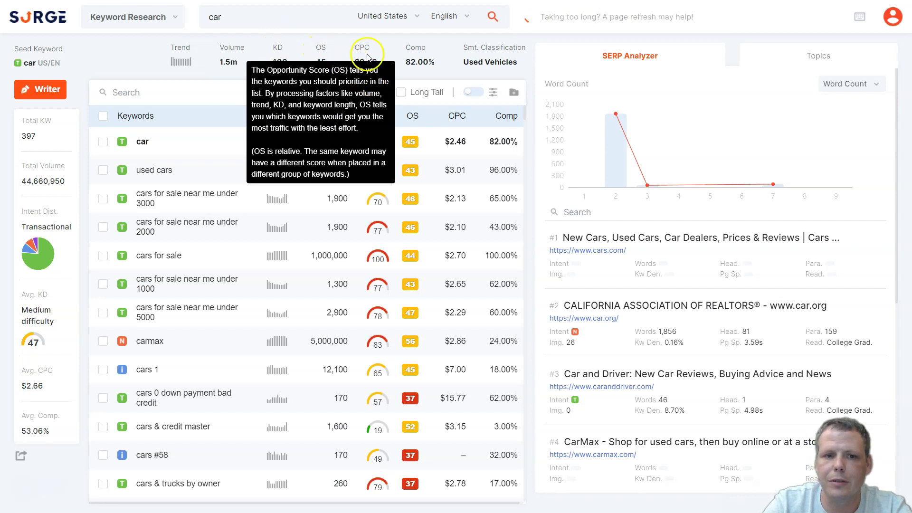
pyautogui.moveTo(365, 49)
pyautogui.moveTo(418, 47)
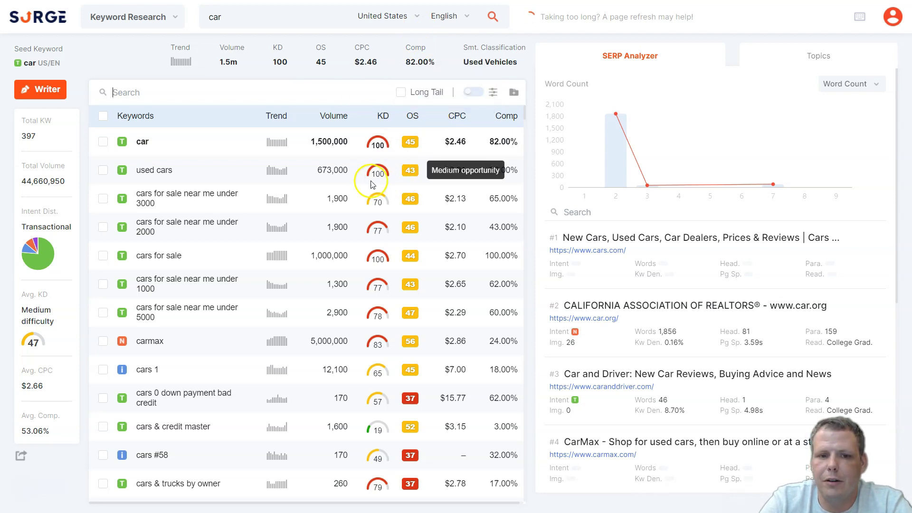
pyautogui.moveTo(384, 143)
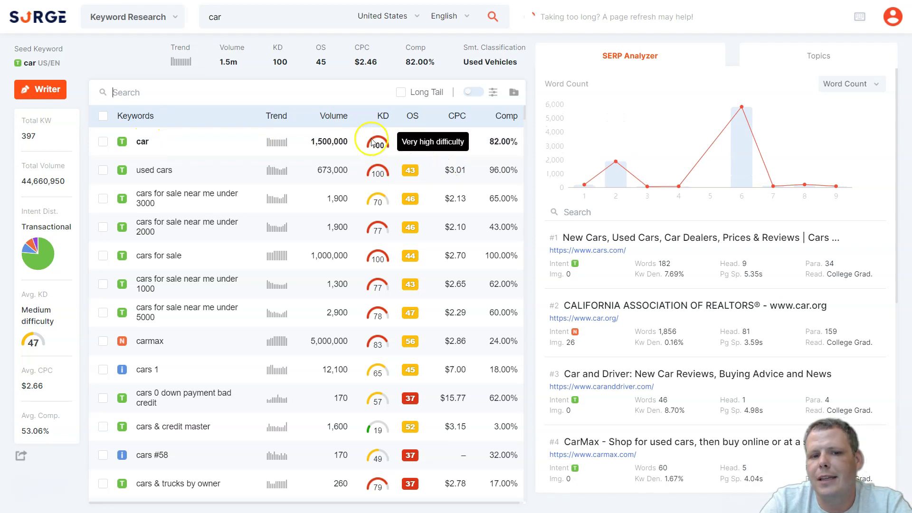
pyautogui.moveTo(414, 141)
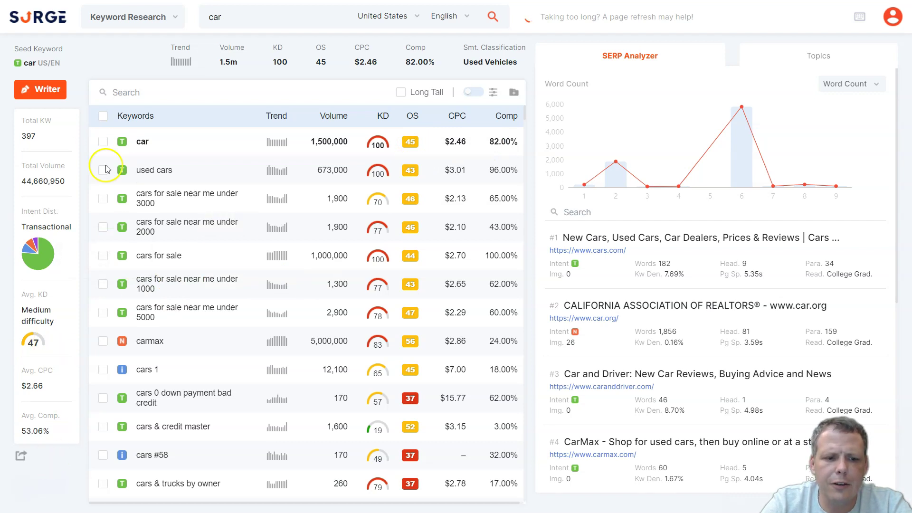
# Step: Check the keyword list's export options, then list the SERP Analyzer's chartable metrics like Word Count
pyautogui.scroll(-10, 220, 266)
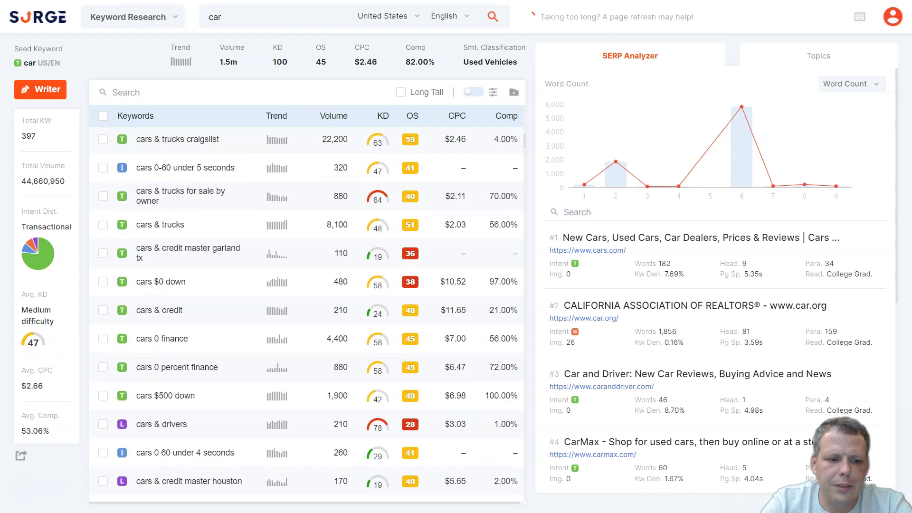
pyautogui.click(20, 457)
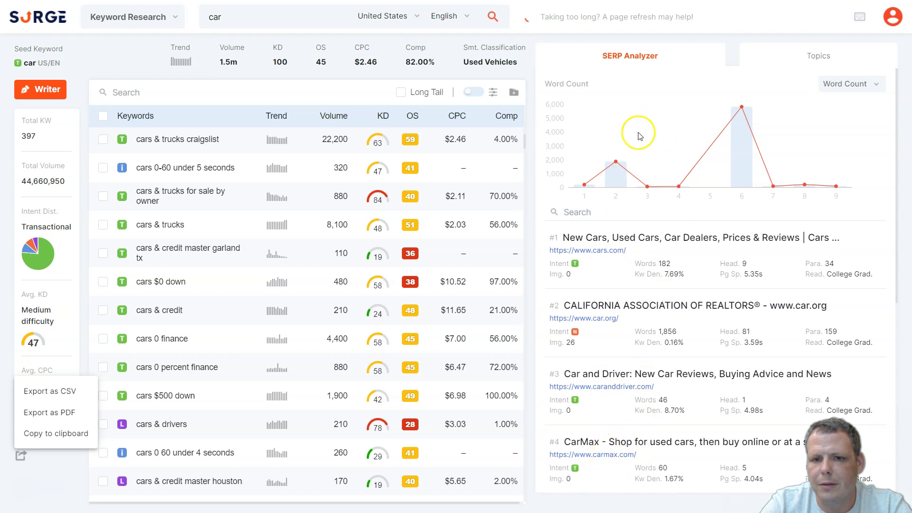
pyautogui.click(876, 85)
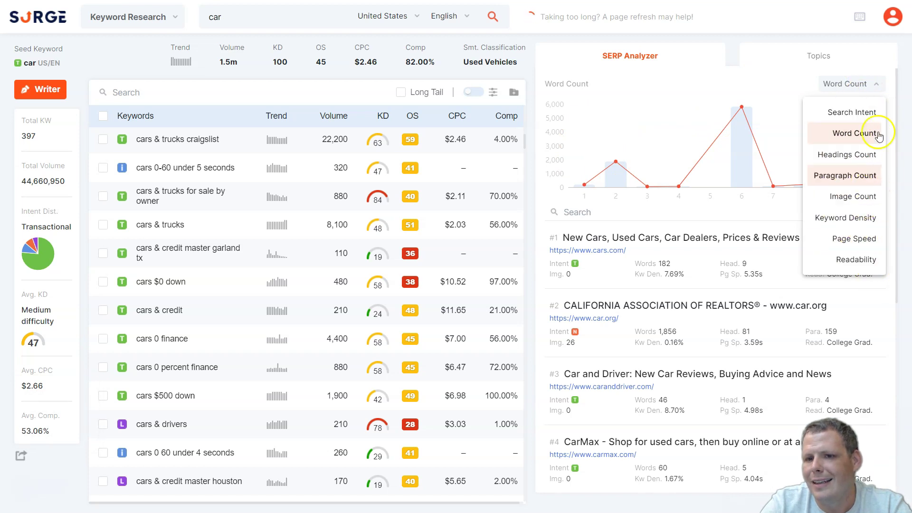
# Step: Switch to Topics and browse the 25 'car' topic groups such as dollars, movie and finance
pyautogui.click(819, 58)
pyautogui.click(802, 58)
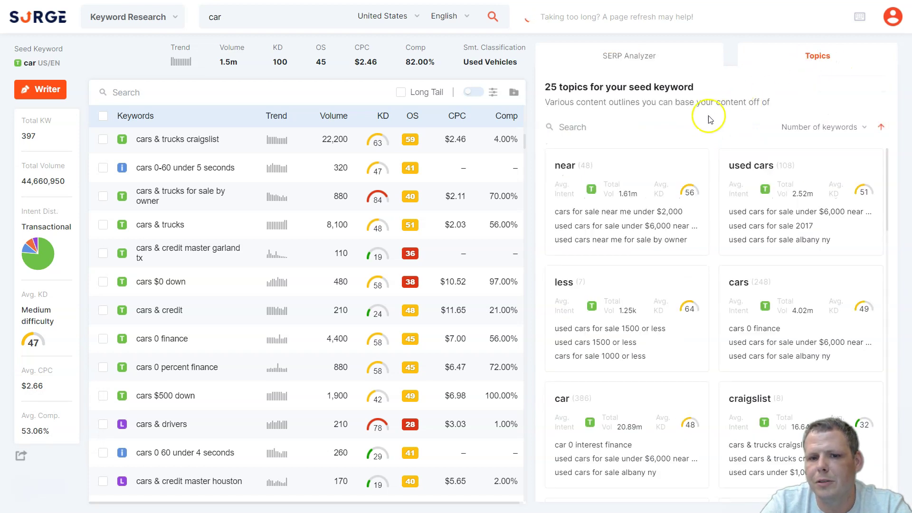
pyautogui.scroll(-1, 635, 176)
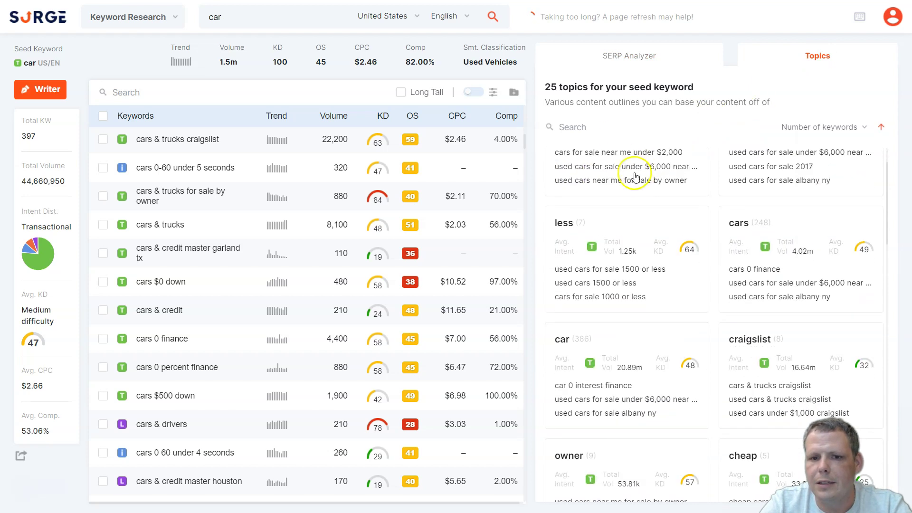
pyautogui.scroll(-5, 665, 221)
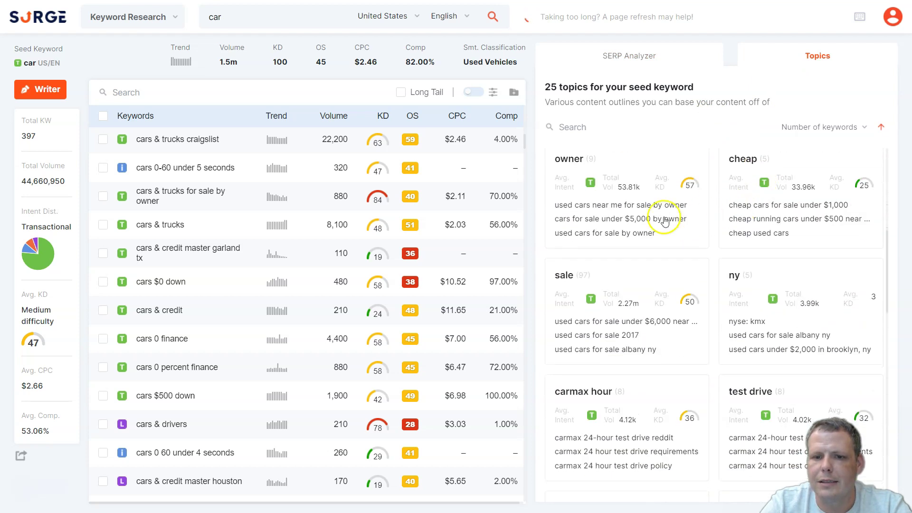
pyautogui.scroll(-1, 641, 200)
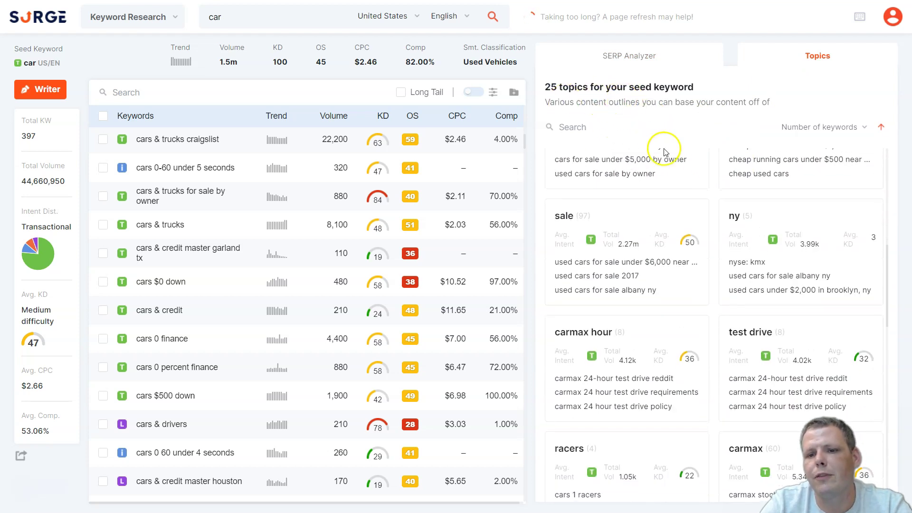
pyautogui.scroll(-1, 660, 171)
pyautogui.scroll(-7, 736, 219)
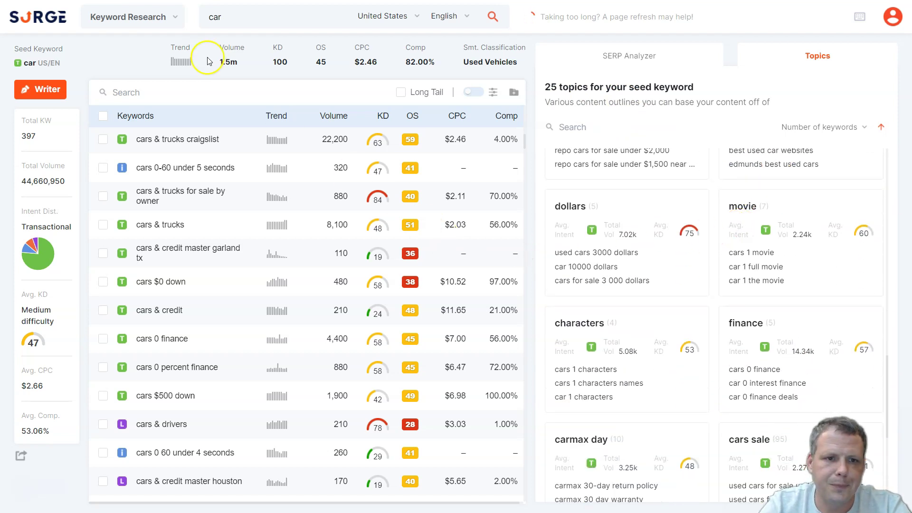
# Step: Open the Planner project 'Improve site structure with pillar page'
pyautogui.click(174, 18)
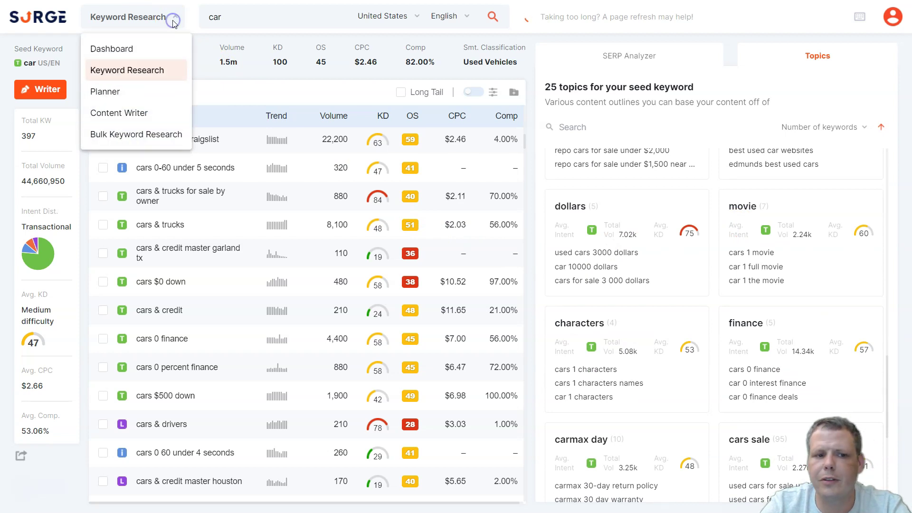
pyautogui.click(121, 93)
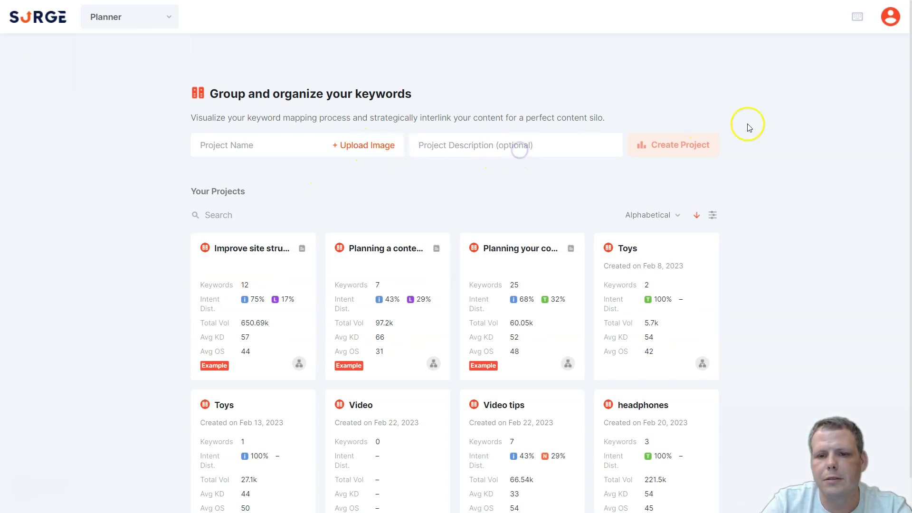
pyautogui.click(680, 145)
pyautogui.click(247, 264)
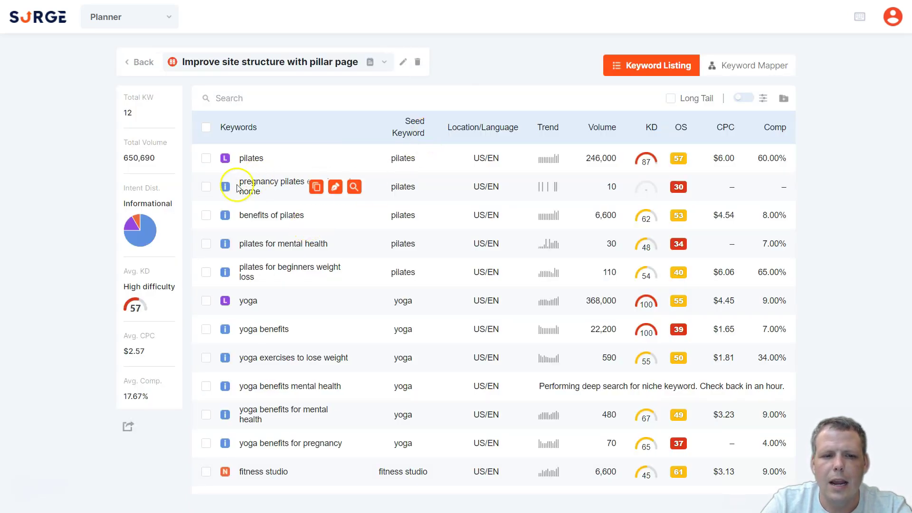
# Step: Select pilates, pregnancy pilates exercises at home and benefits of pilates; copy 'benefits of pilates'
pyautogui.click(206, 158)
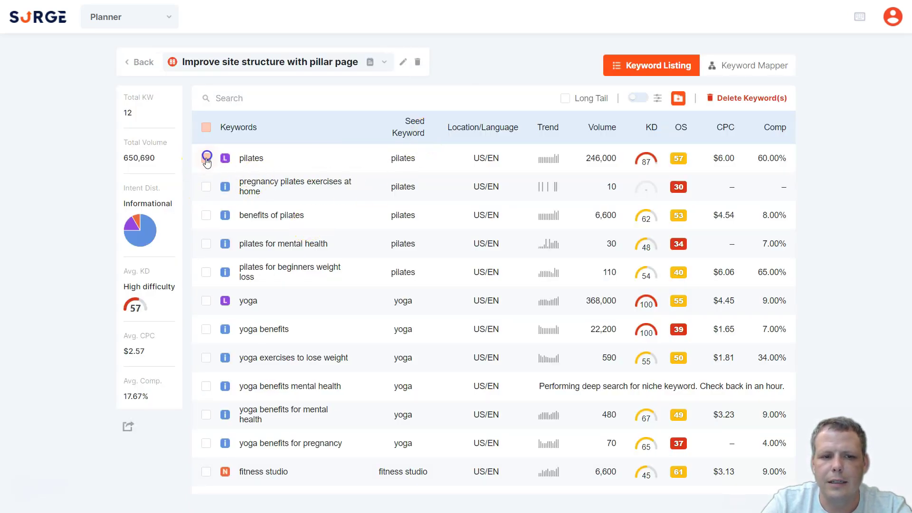
pyautogui.click(205, 186)
pyautogui.click(205, 216)
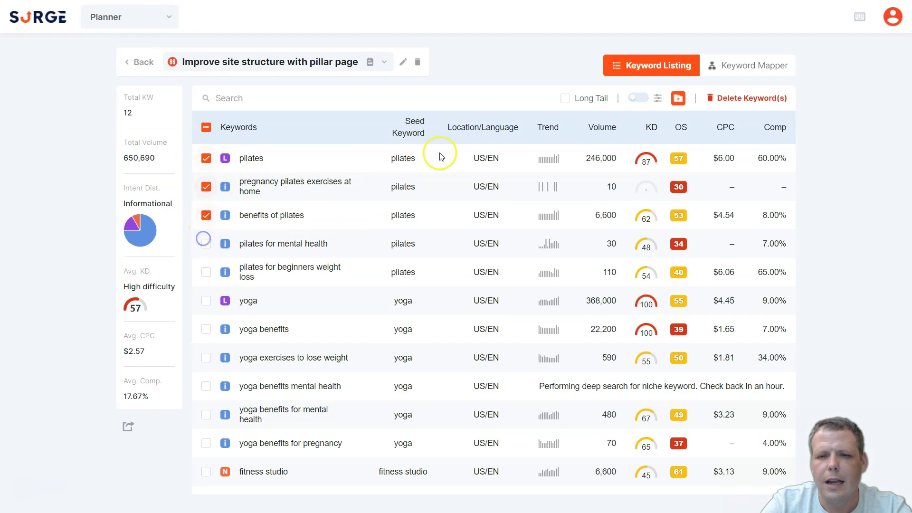
pyautogui.moveTo(276, 257)
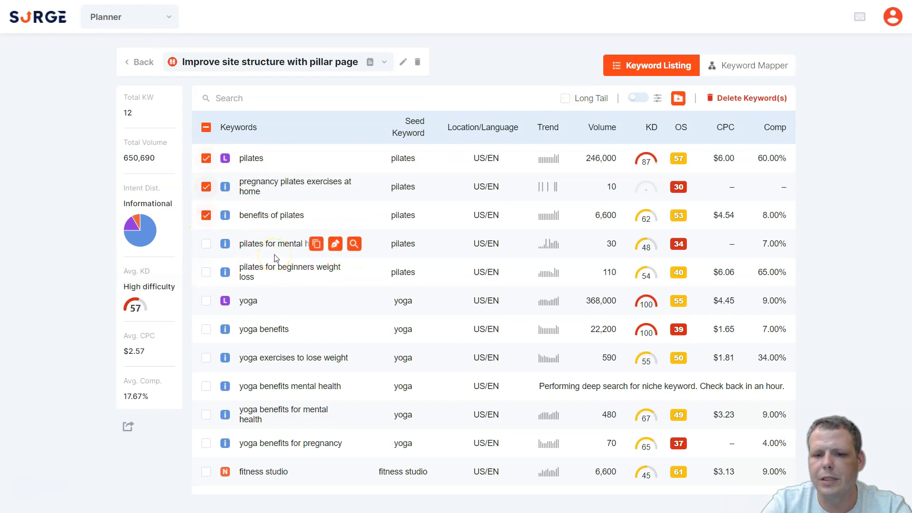
pyautogui.moveTo(296, 209)
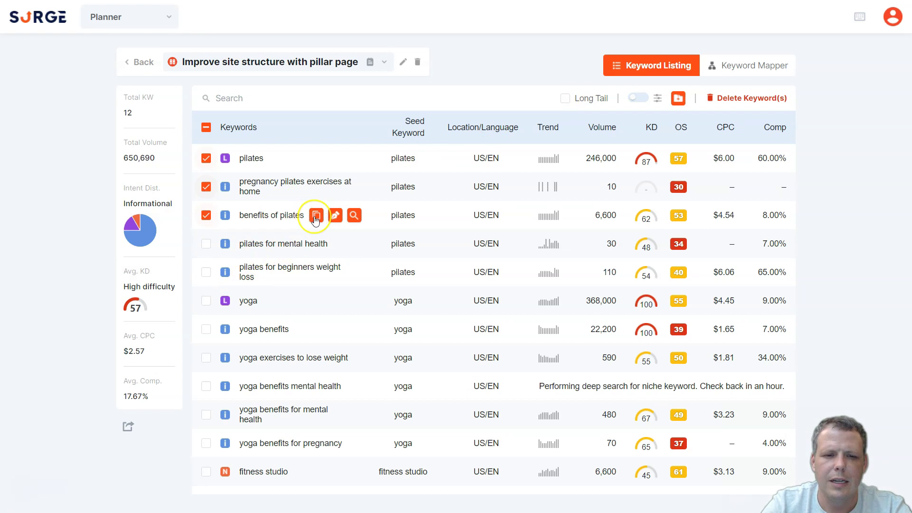
pyautogui.click(315, 217)
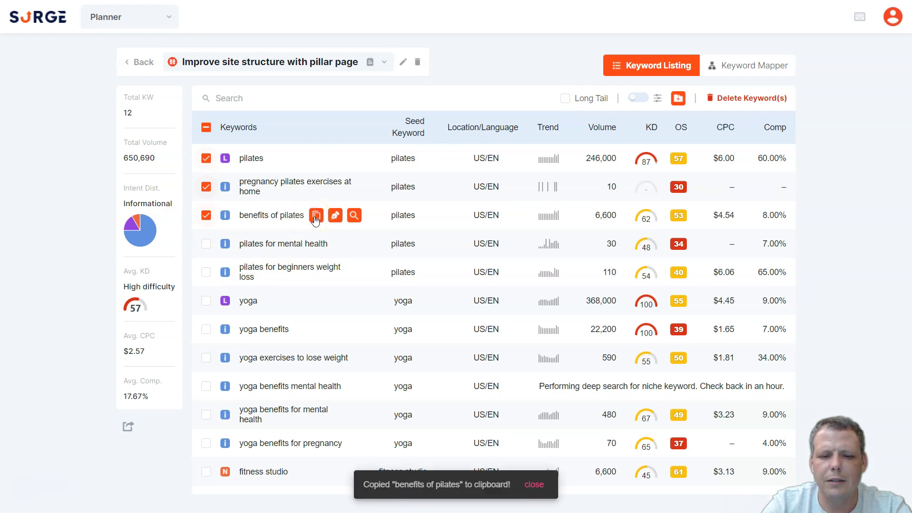
# Step: Start a pilates Content Writer article by importing '19 Pilates Benefits Backed By Science' from its URL
pyautogui.click(339, 216)
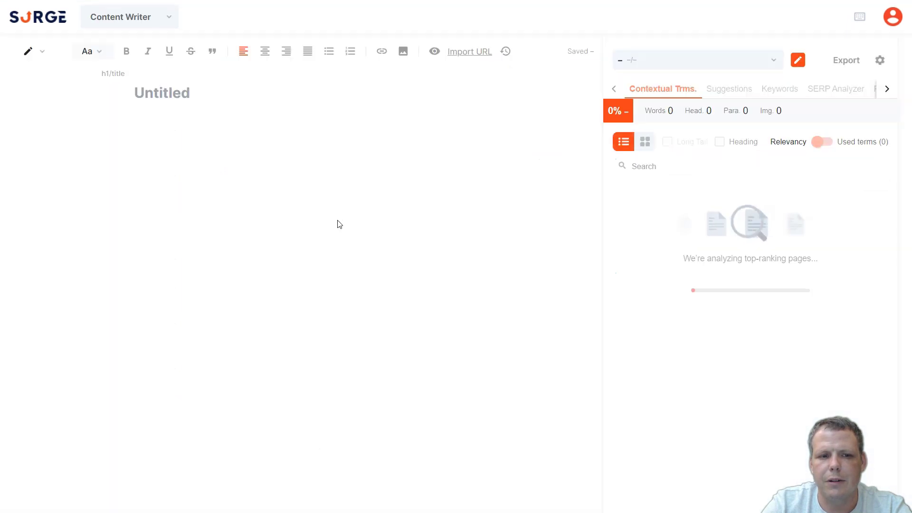
pyautogui.click(248, 256)
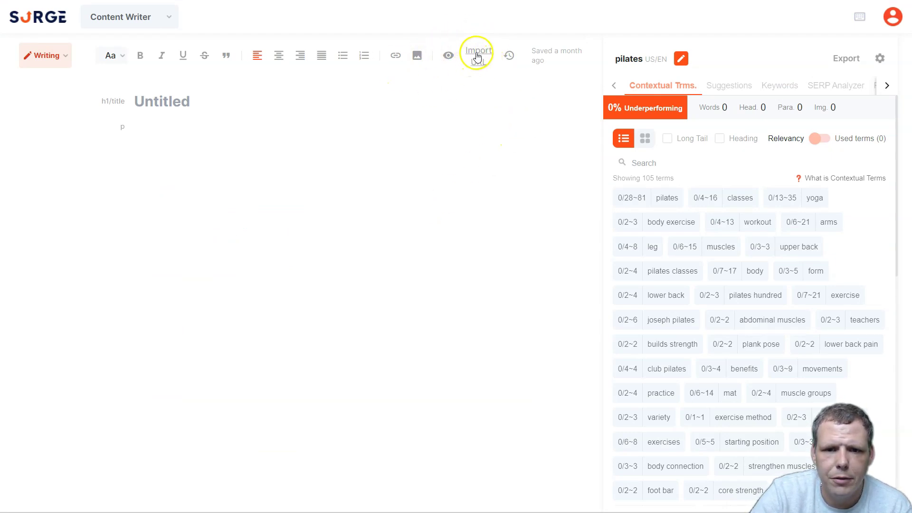
pyautogui.click(477, 57)
pyautogui.click(498, 110)
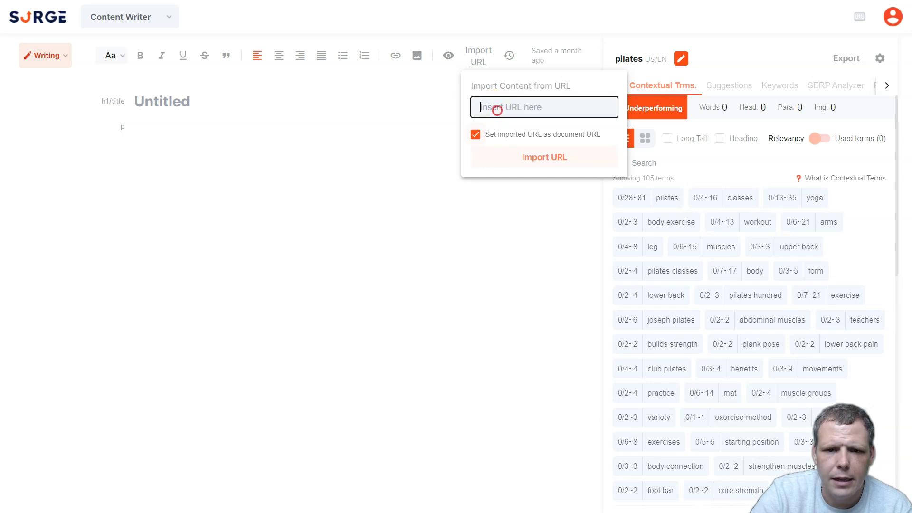
pyautogui.rightClick(498, 110)
pyautogui.click(534, 201)
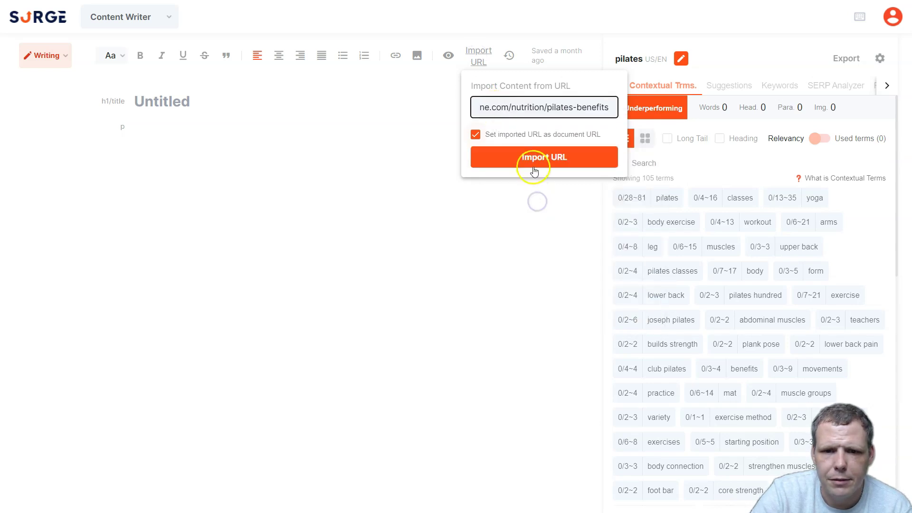
pyautogui.click(537, 164)
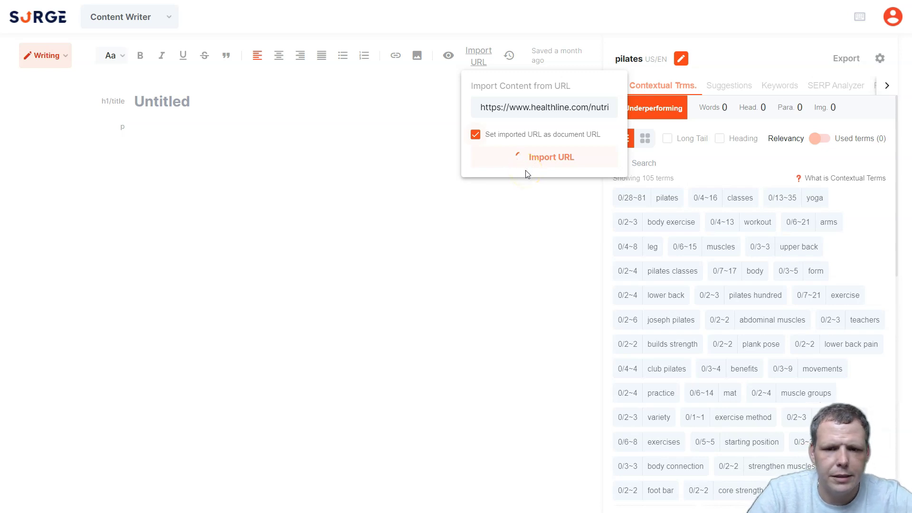
pyautogui.click(565, 163)
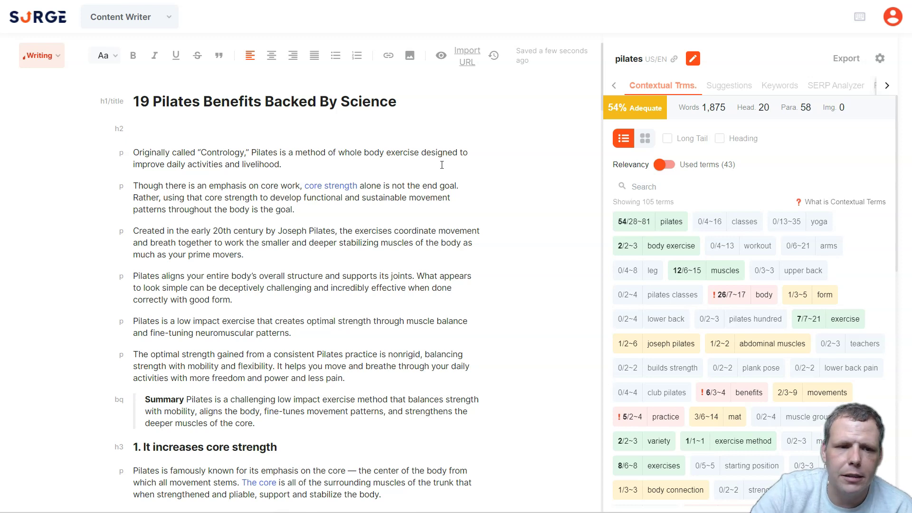
# Step: Show contextual-term usage examples for classes, then pilates (189 examples, used 54 times vs 28–81)
pyautogui.scroll(-3, 165, 159)
pyautogui.doubleClick(265, 203)
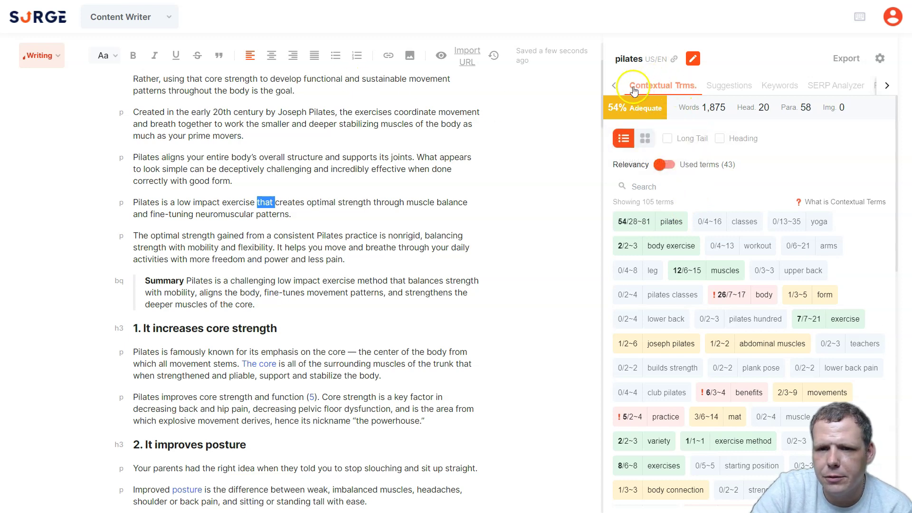
pyautogui.moveTo(642, 111)
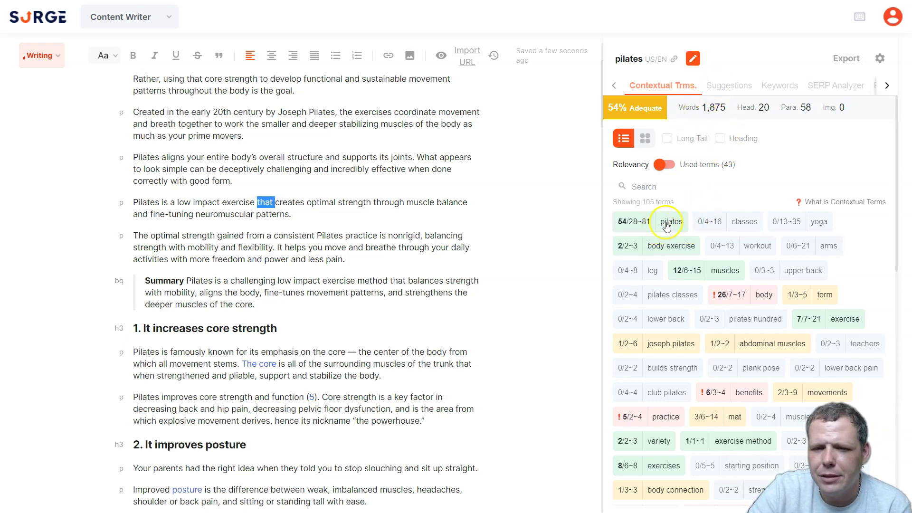
pyautogui.click(744, 228)
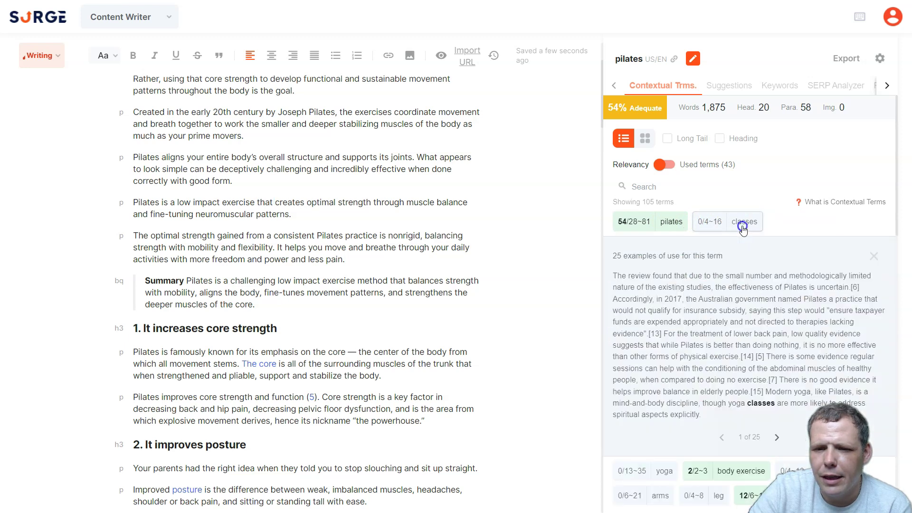
pyautogui.click(657, 222)
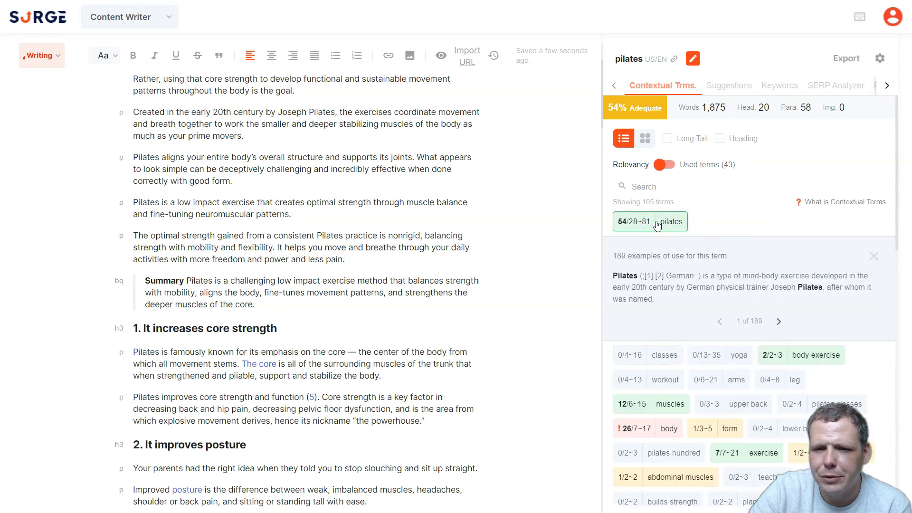
pyautogui.scroll(-5, 711, 223)
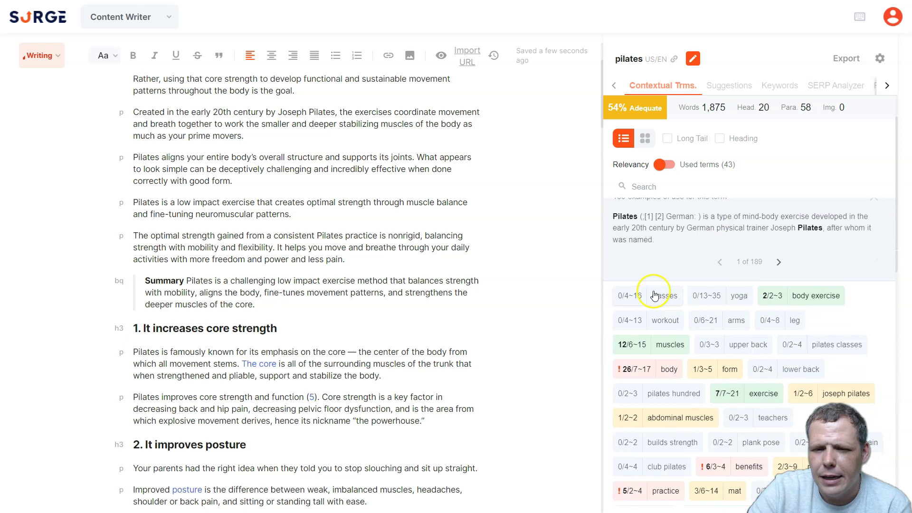
pyautogui.scroll(4, 688, 278)
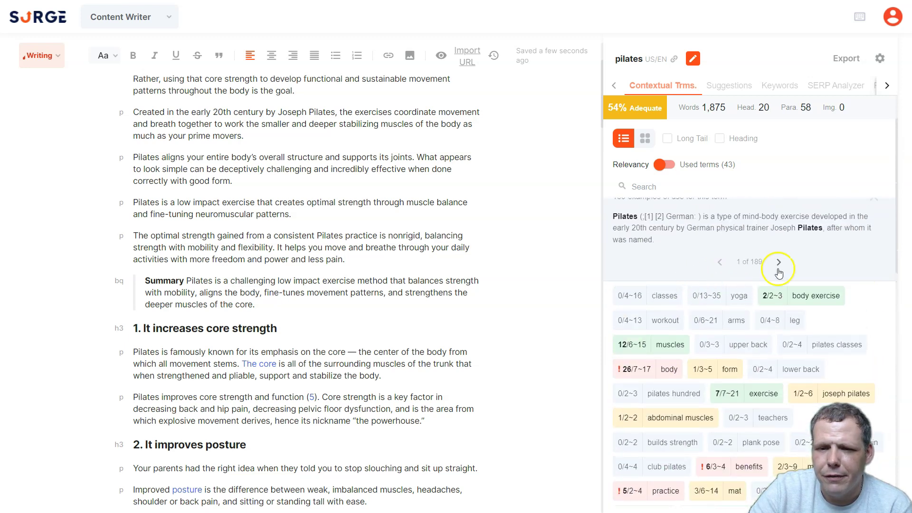
# Step: Review the 54 content score and its Title, Content, Keyword, Images, URL and Linking suggestions, then open Keywords
pyautogui.click(730, 89)
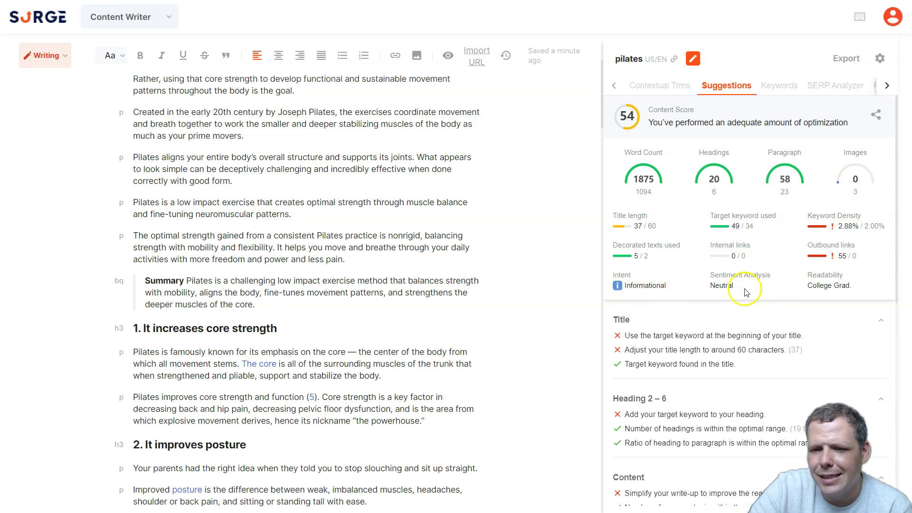
pyautogui.scroll(-1, 755, 297)
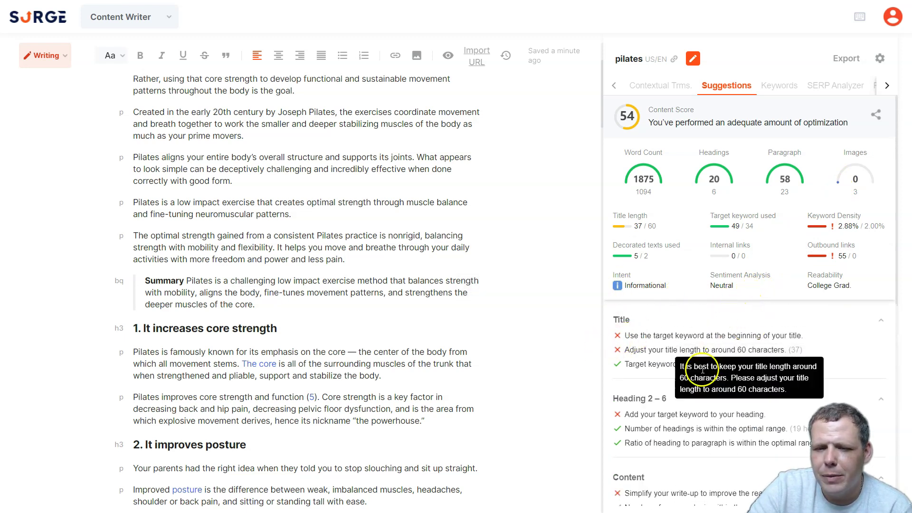
pyautogui.moveTo(745, 384)
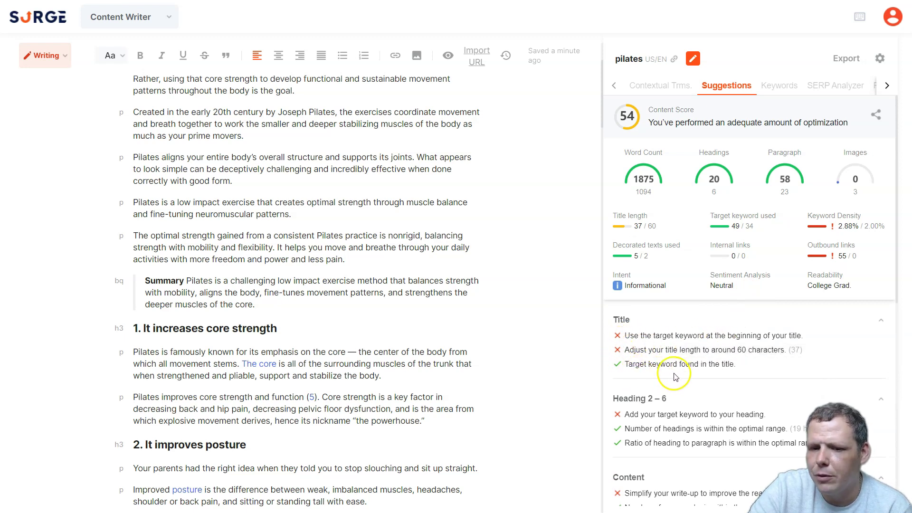
pyautogui.moveTo(620, 337)
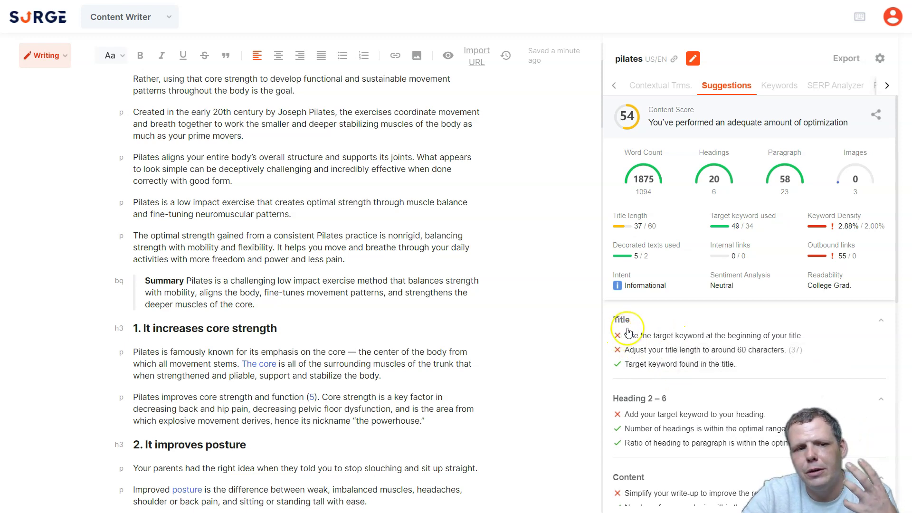
pyautogui.scroll(-3, 631, 331)
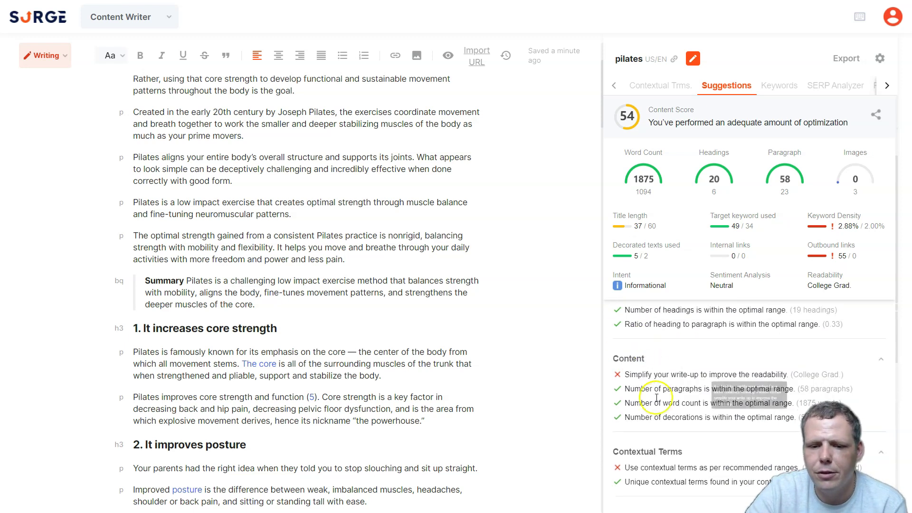
pyautogui.moveTo(637, 387)
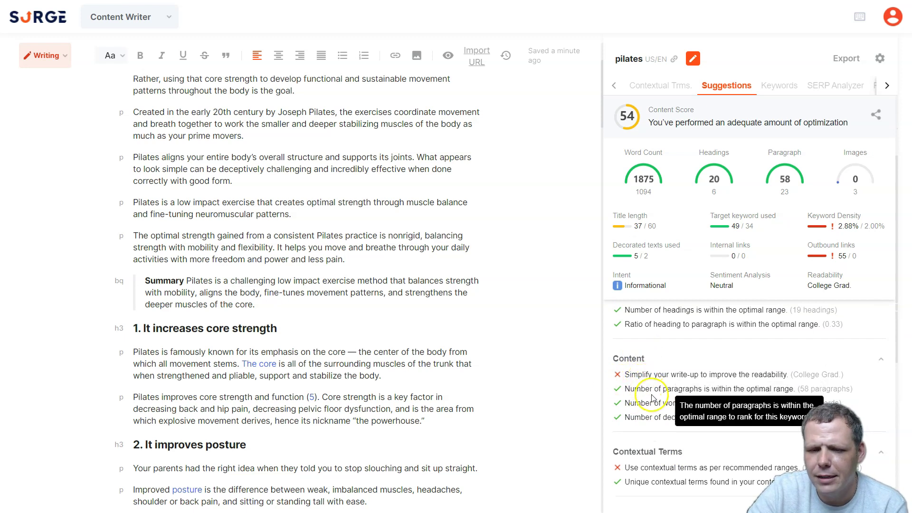
pyautogui.scroll(-4, 656, 399)
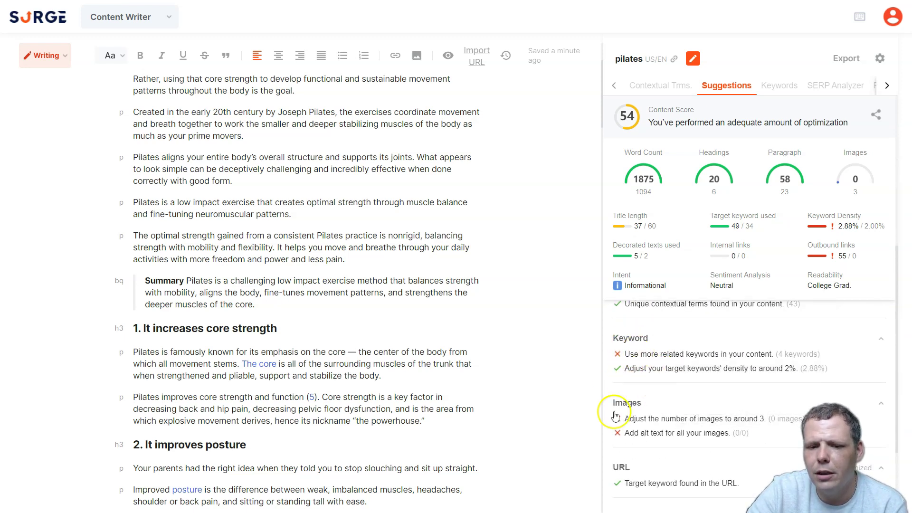
pyautogui.moveTo(619, 424)
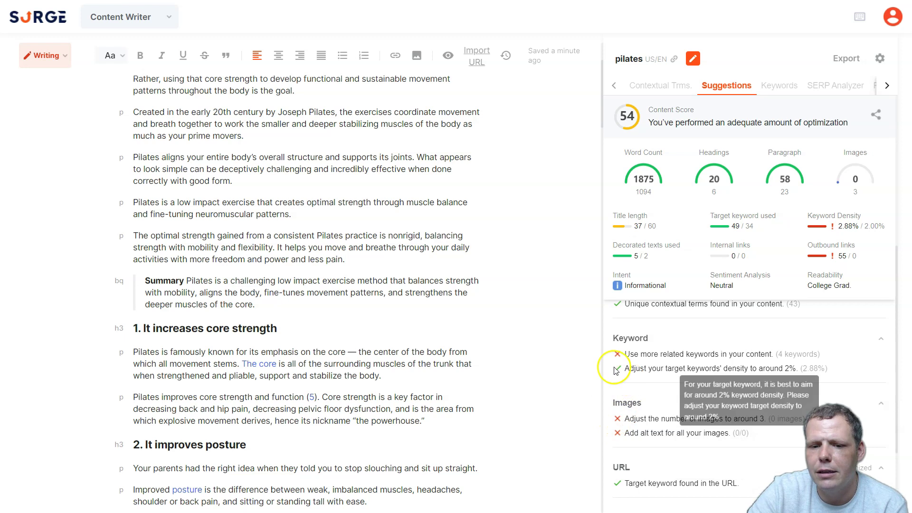
pyautogui.scroll(-2, 653, 413)
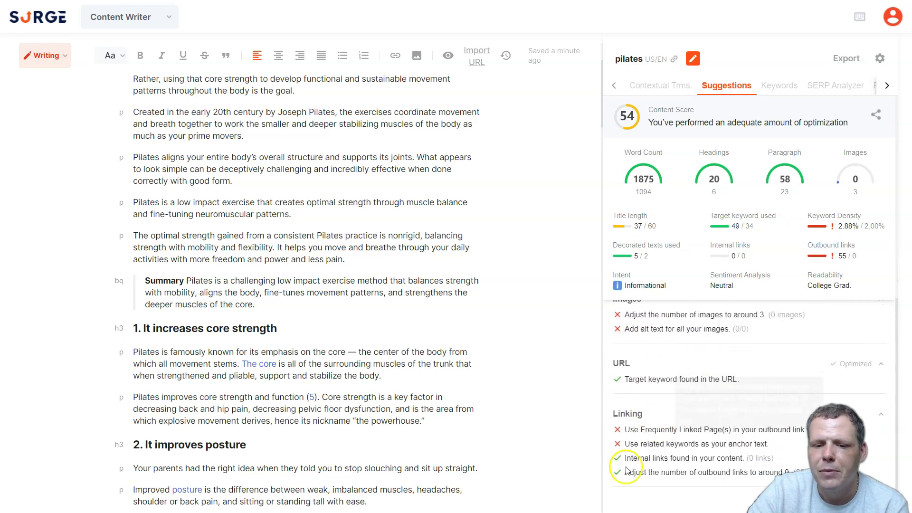
pyautogui.scroll(6, 694, 361)
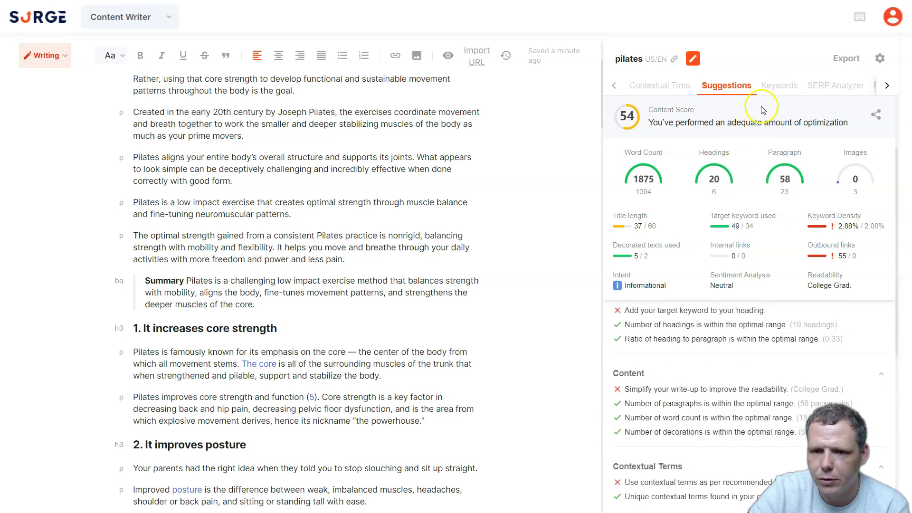
pyautogui.click(777, 90)
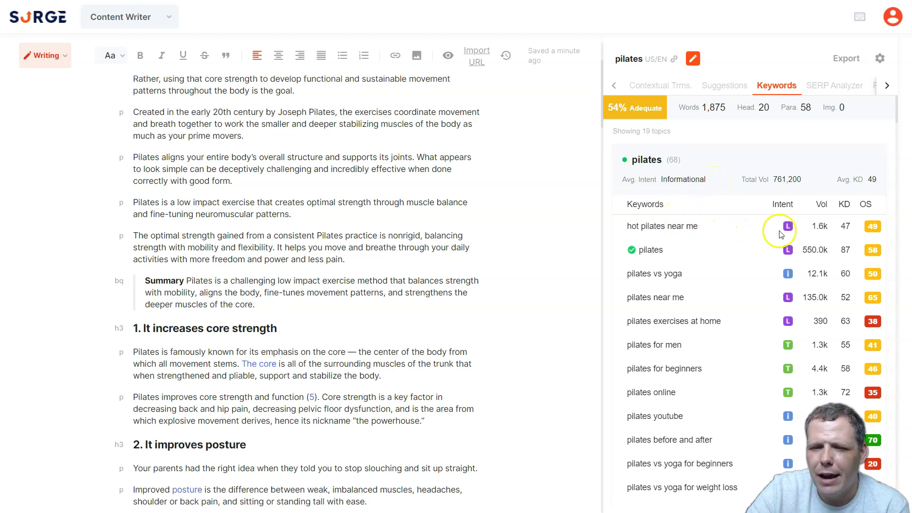
pyautogui.moveTo(868, 233)
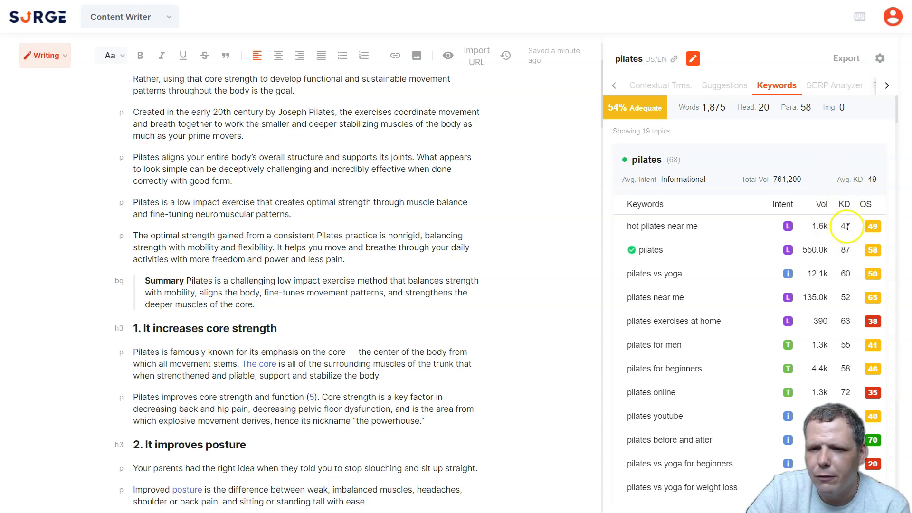
pyautogui.scroll(-3, 679, 280)
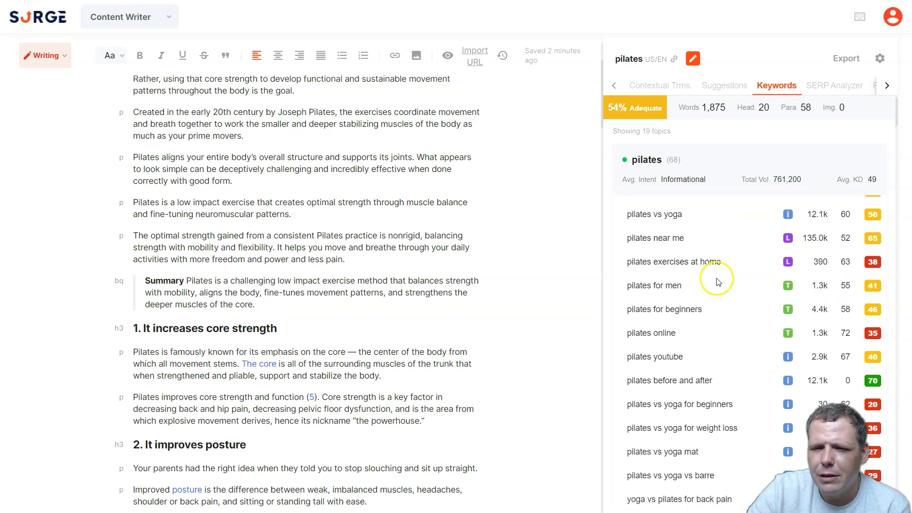
pyautogui.scroll(-8, 715, 260)
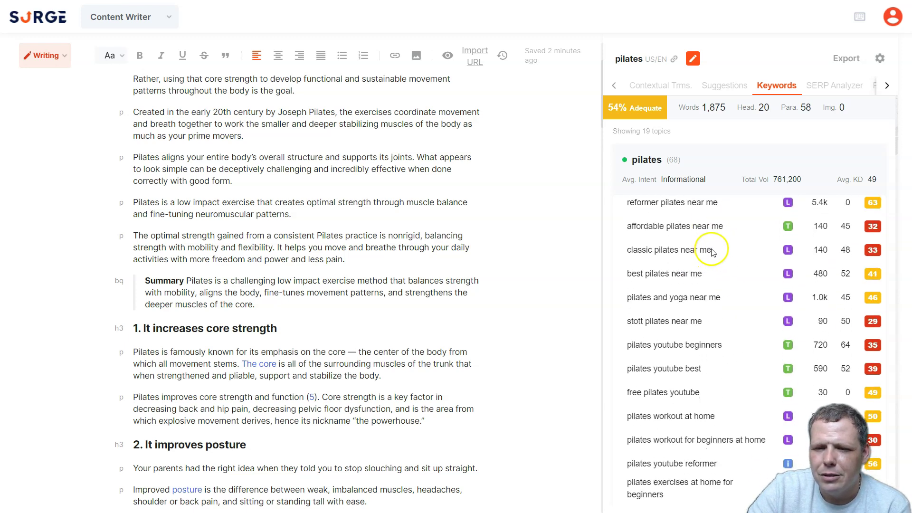
pyautogui.moveTo(792, 254)
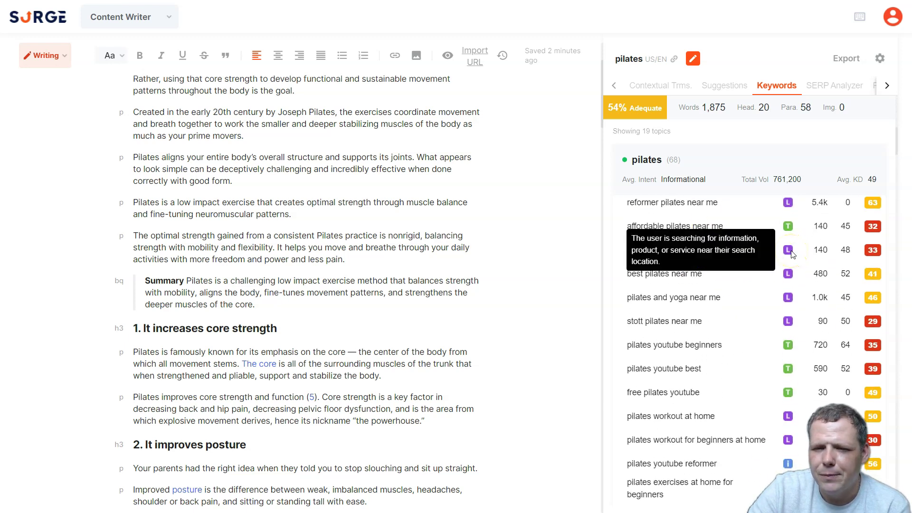
pyautogui.scroll(11, 788, 253)
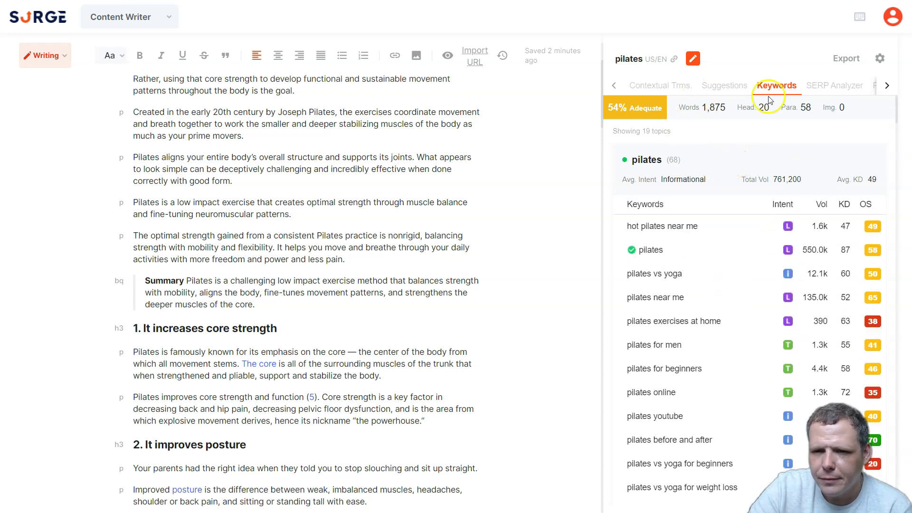
# Step: Open the pilates SERP Analyzer and scroll through word counts and stats for results #1–#10
pyautogui.click(829, 86)
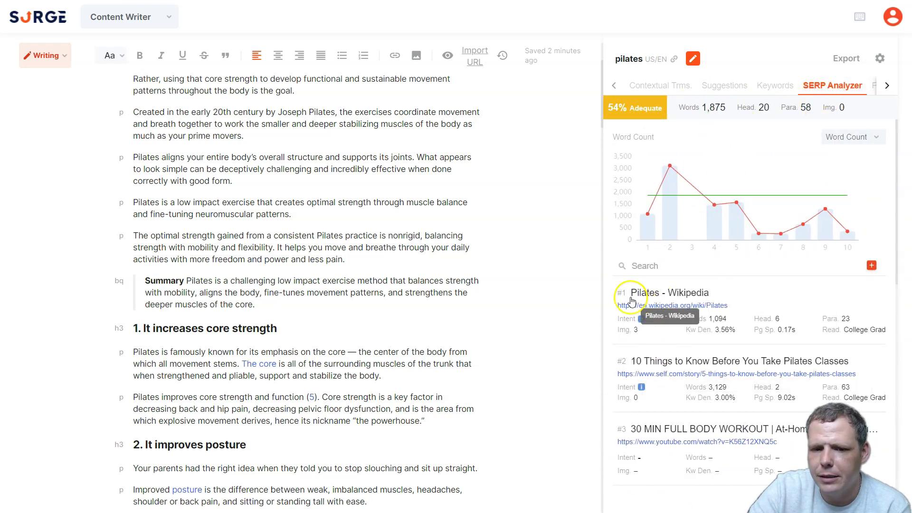
pyautogui.scroll(-5, 634, 308)
pyautogui.scroll(-4, 634, 308)
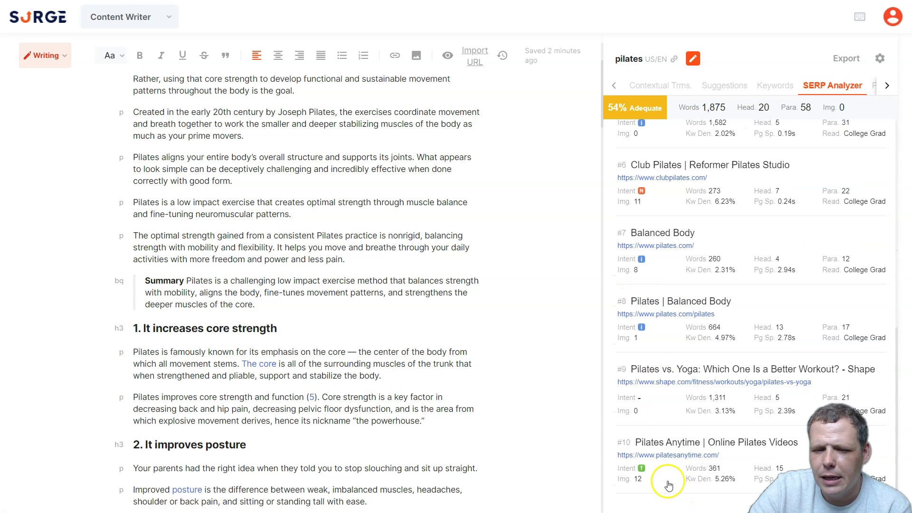
pyautogui.scroll(9, 695, 313)
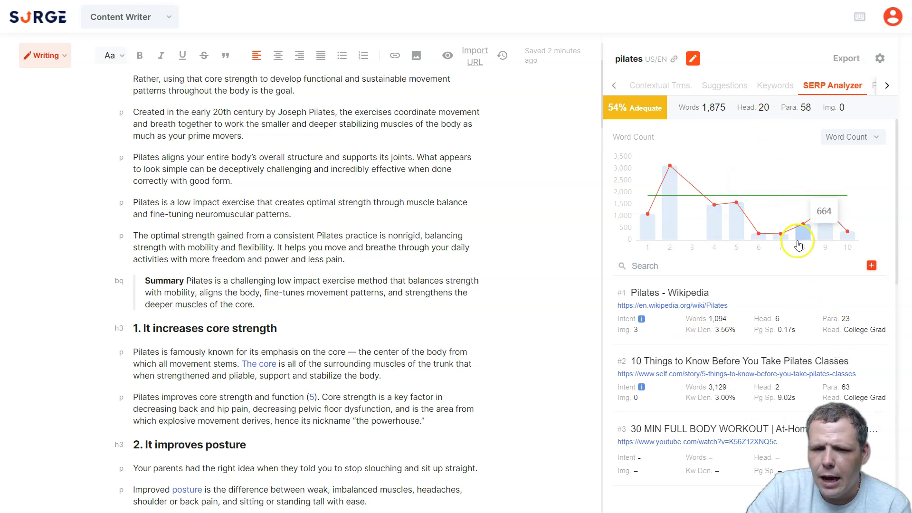
pyautogui.scroll(-5, 714, 304)
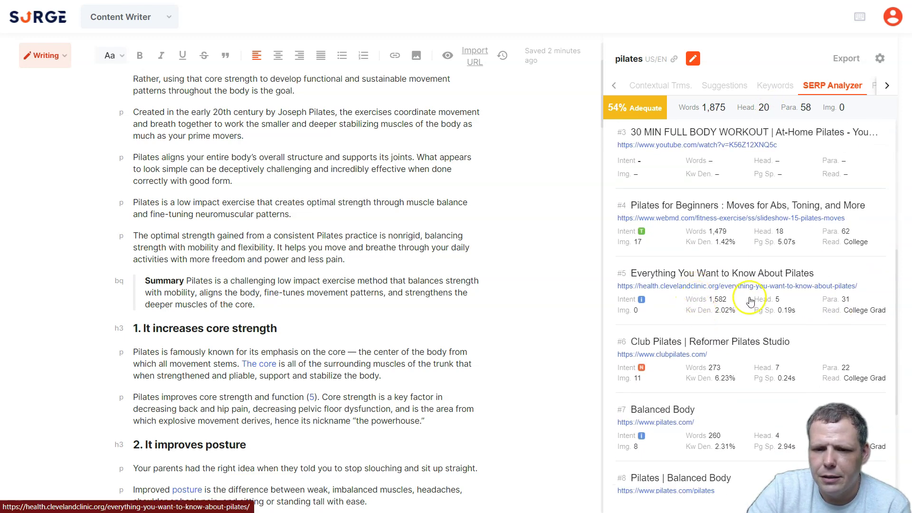
pyautogui.scroll(5, 772, 264)
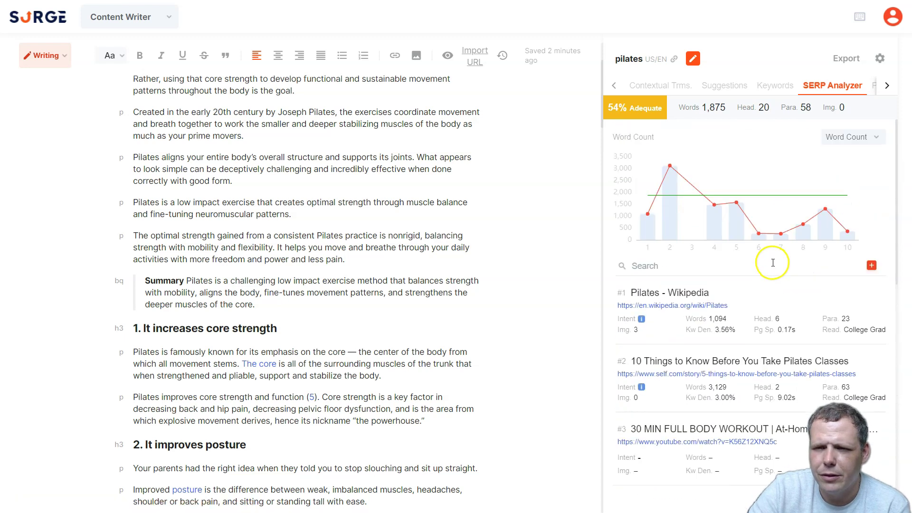
# Step: Sort the popular pilates questions by SERP Ranking instead of Alphabetical, then reveal further analysis sections
pyautogui.click(888, 89)
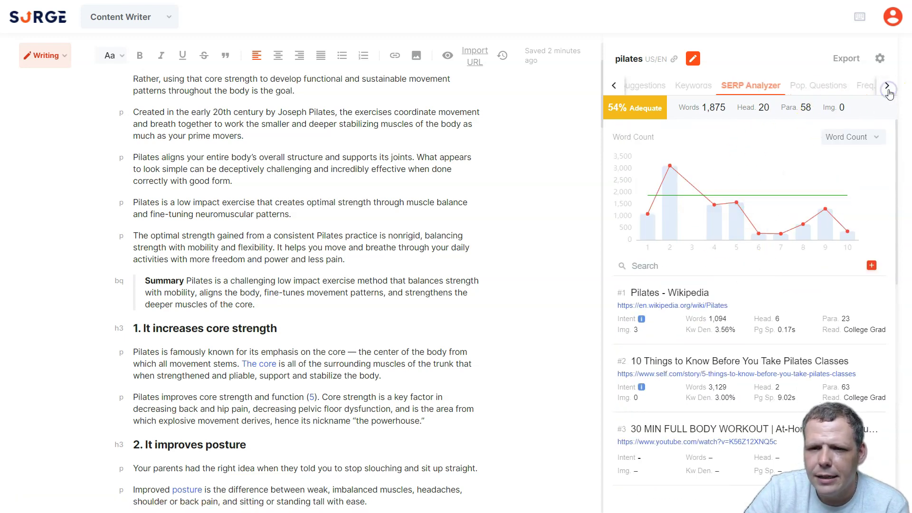
pyautogui.click(803, 89)
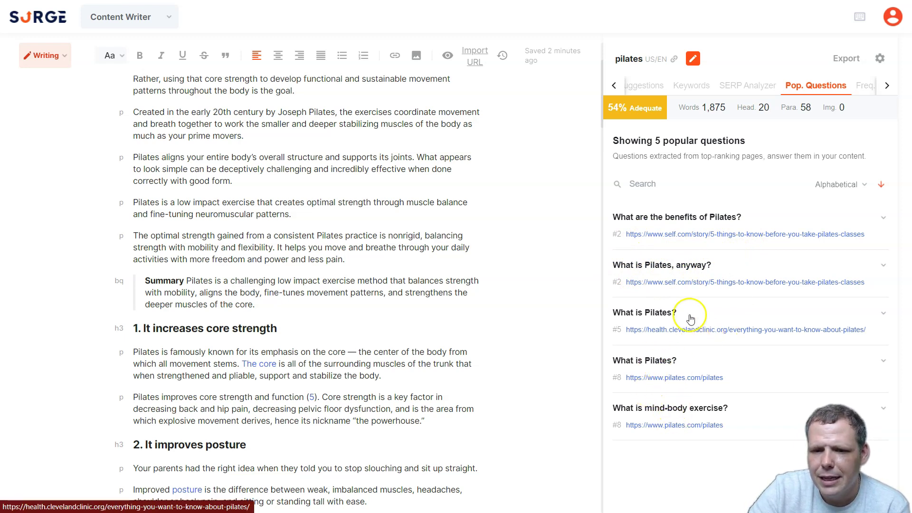
pyautogui.click(860, 185)
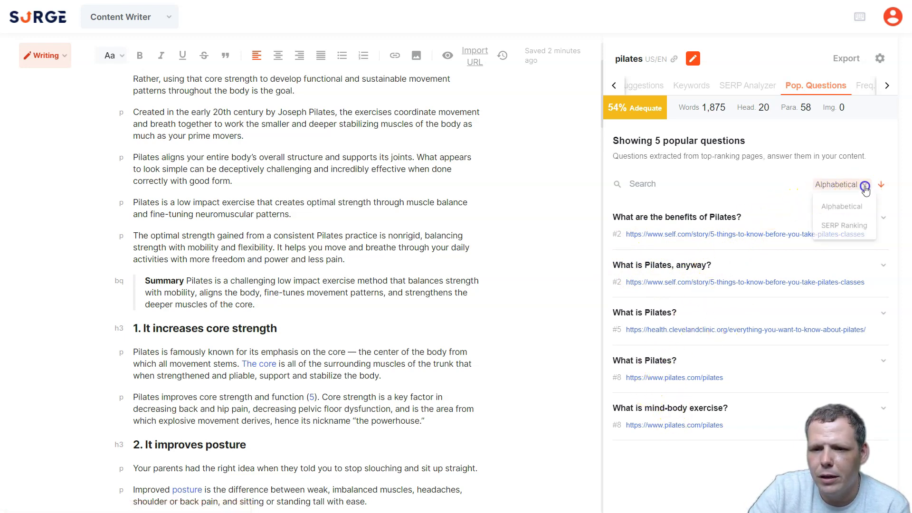
pyautogui.click(851, 230)
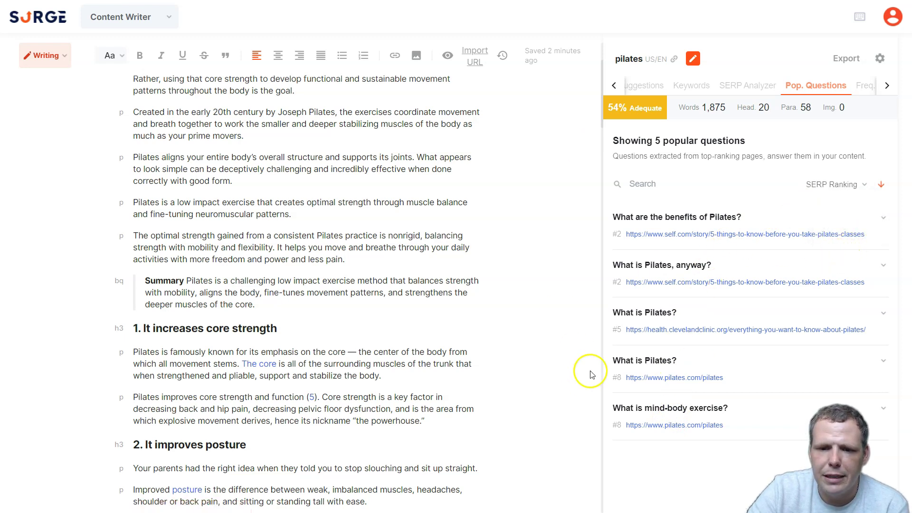
pyautogui.click(887, 86)
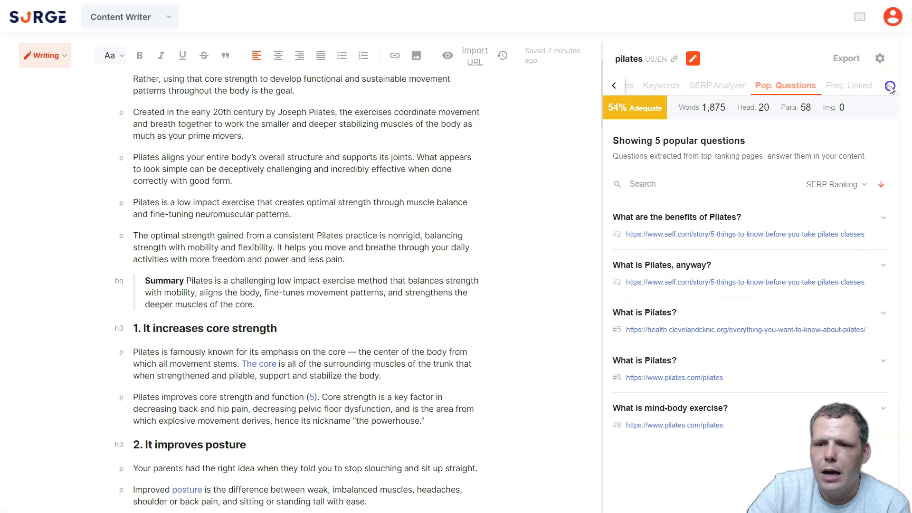
# Step: Scroll through the Freq. Linked list of 25 sites that top pilates pages link to most
pyautogui.click(850, 86)
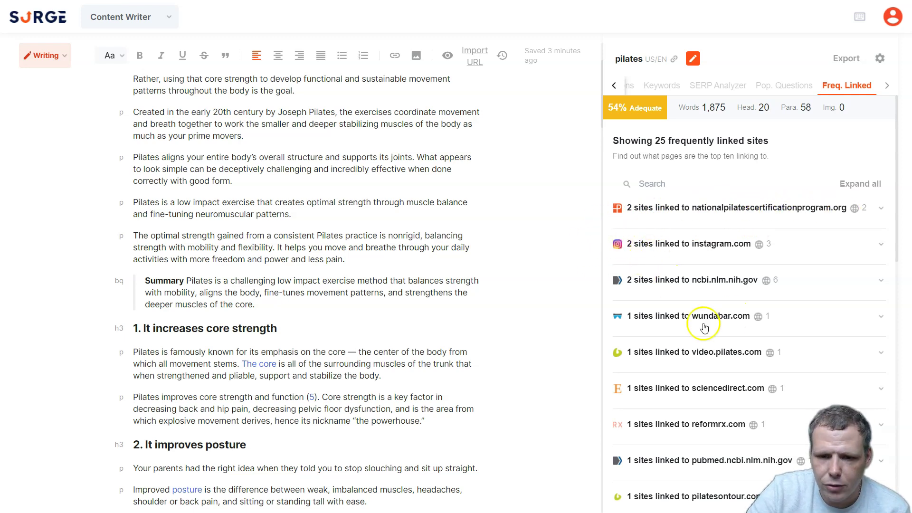
pyautogui.scroll(-5, 651, 318)
pyautogui.scroll(-5, 645, 346)
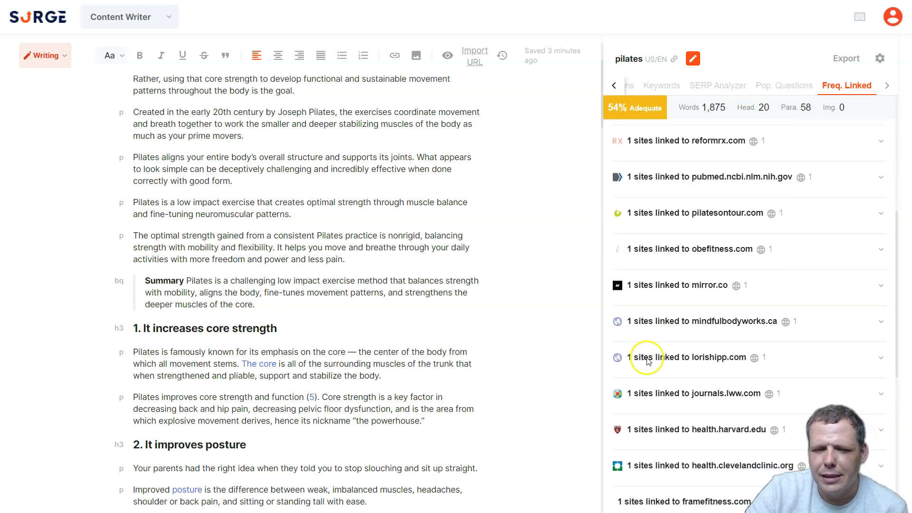
pyautogui.scroll(2, 678, 341)
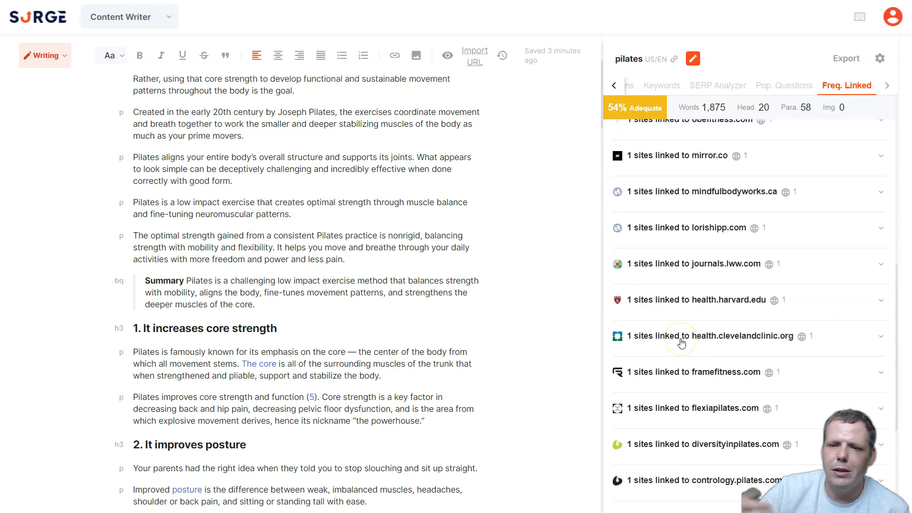
pyautogui.click(886, 89)
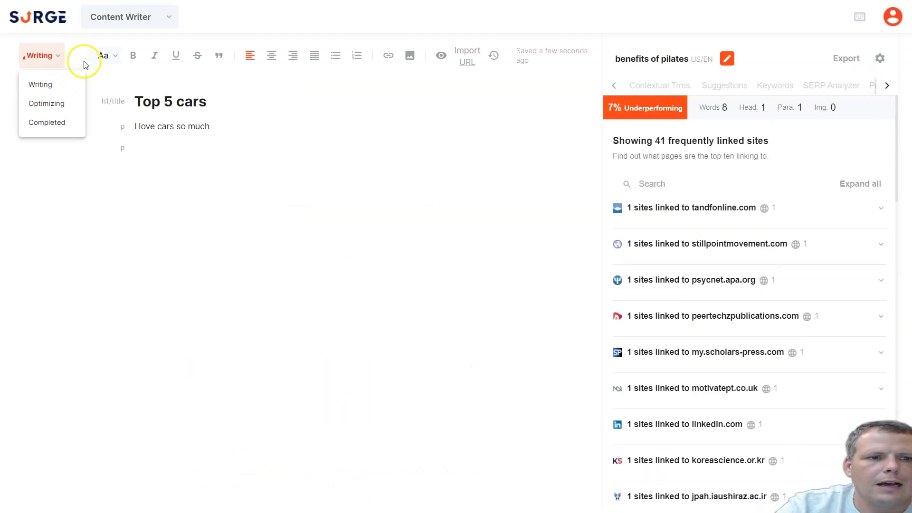
# Step: Open the 'Improve site structure with pillar page' Planner project and run keyword research on pilates
pyautogui.click(146, 18)
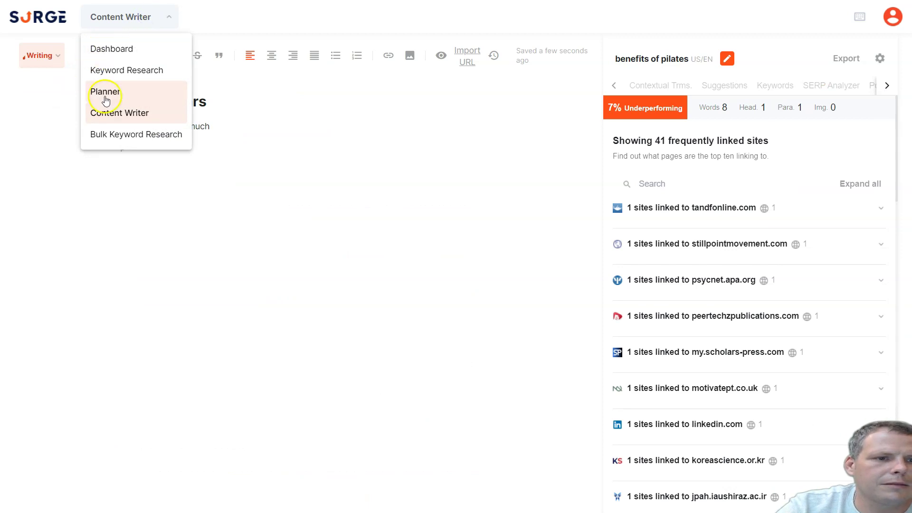
pyautogui.click(105, 97)
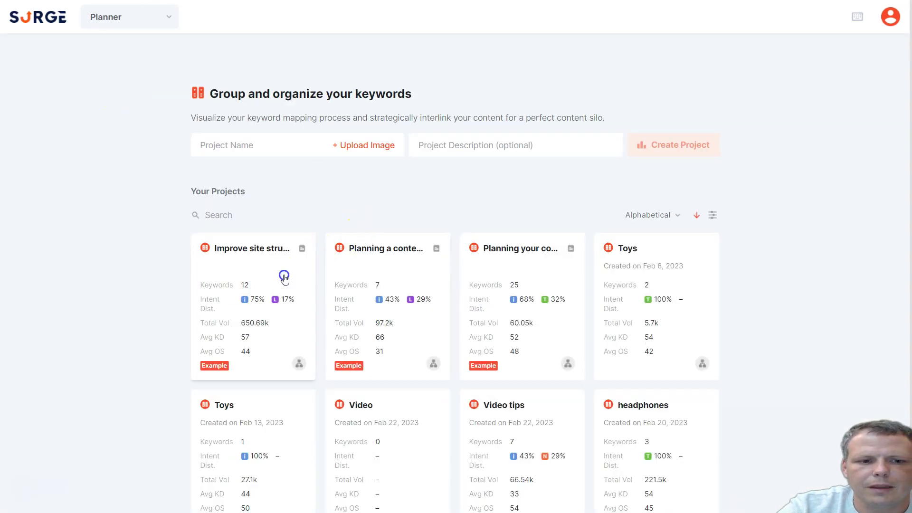
pyautogui.click(283, 275)
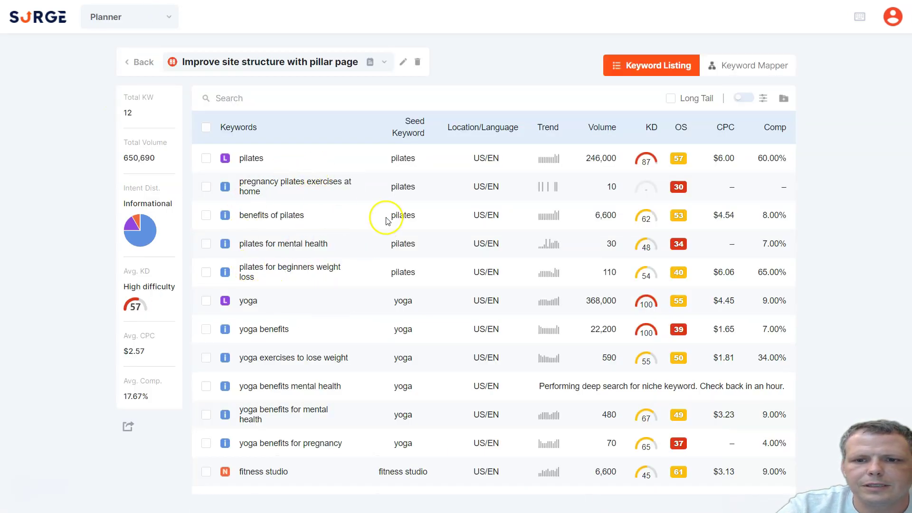
pyautogui.click(353, 161)
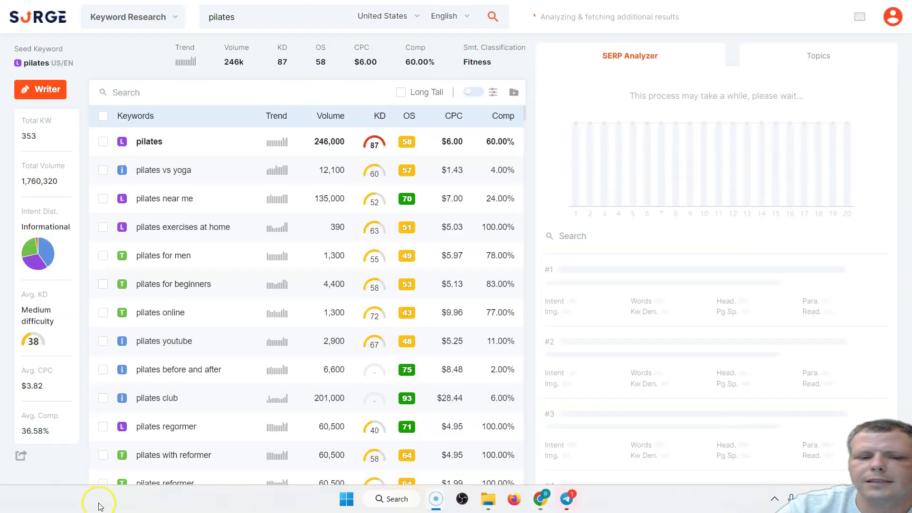
# Step: Browse the 353 pilates keyword results, led by pilates at 246,000 volume and KD 87
pyautogui.click(225, 92)
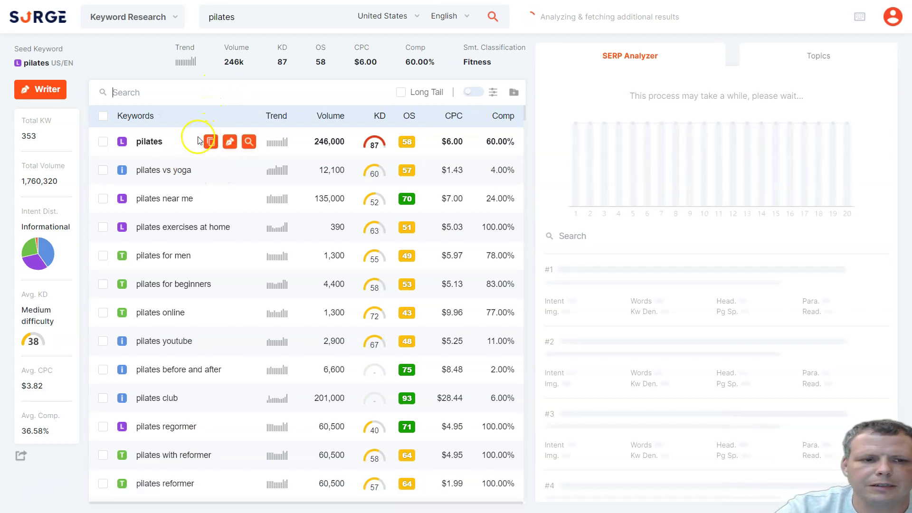
pyautogui.scroll(-3, 198, 204)
pyautogui.scroll(3, 214, 197)
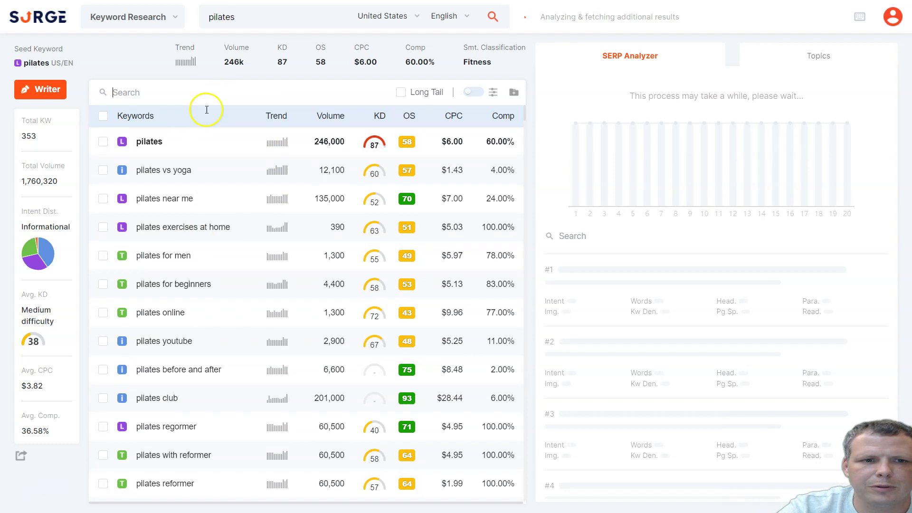
pyautogui.click(175, 19)
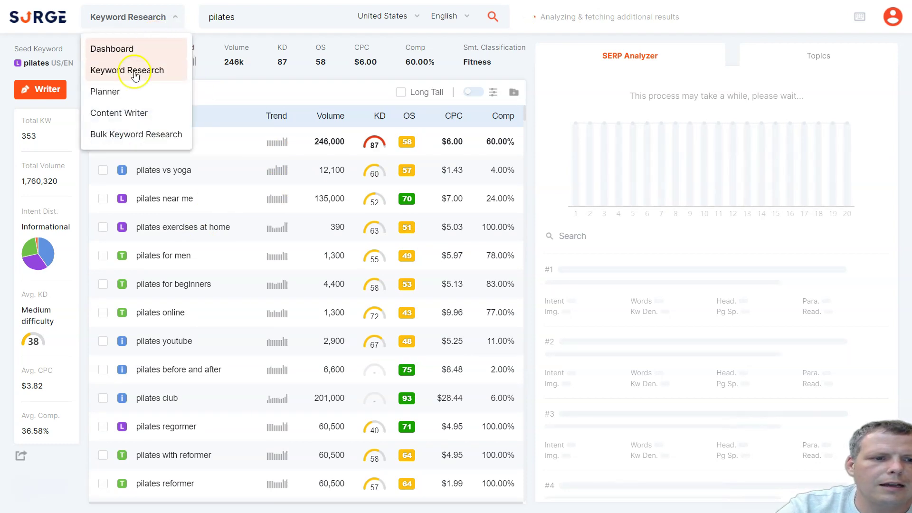
# Step: Switch to Bulk Keyword Research and enter the keywords snow, snowboarding and skiing
pyautogui.click(141, 135)
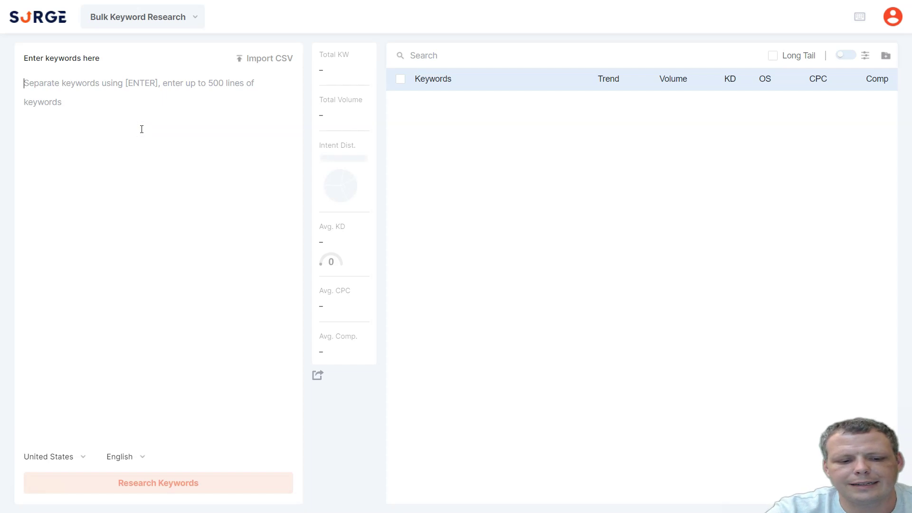
pyautogui.click(141, 129)
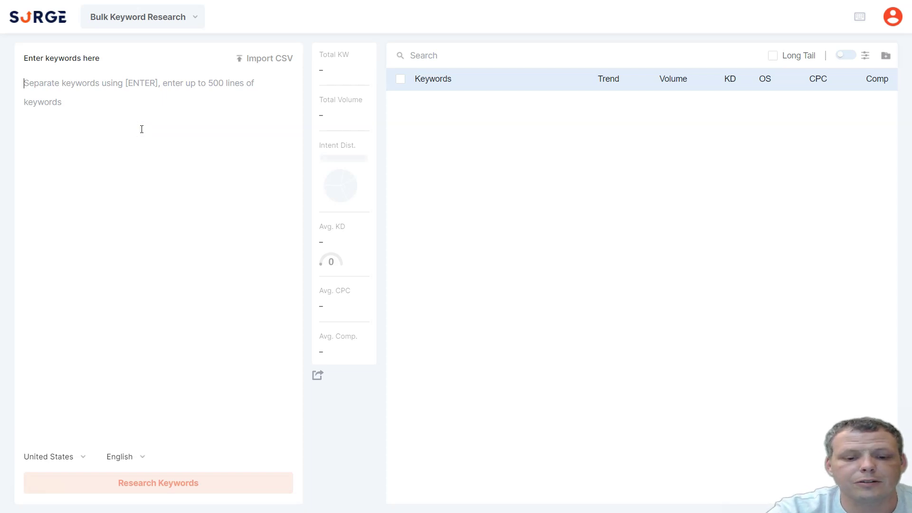
pyautogui.write('snow')
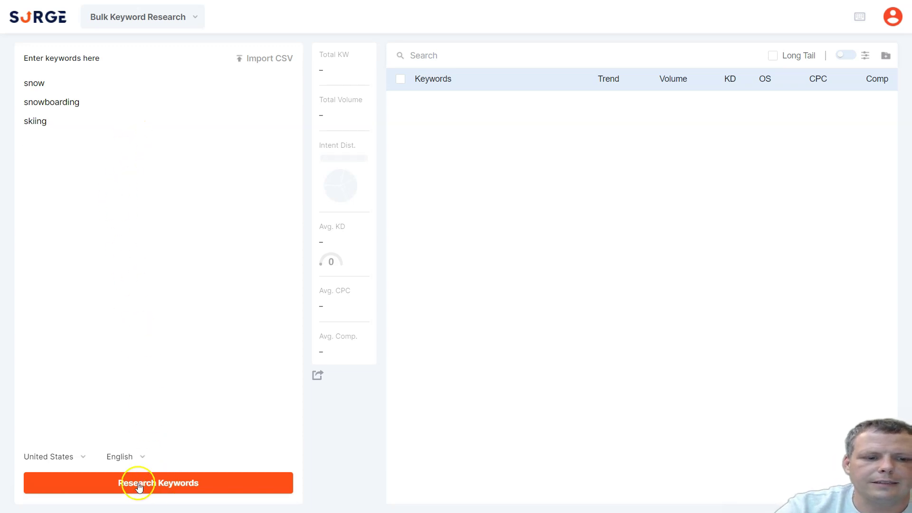
# Step: Research snow, snowboarding and skiing, then check the import picker and CSV/PDF export options
pyautogui.click(171, 493)
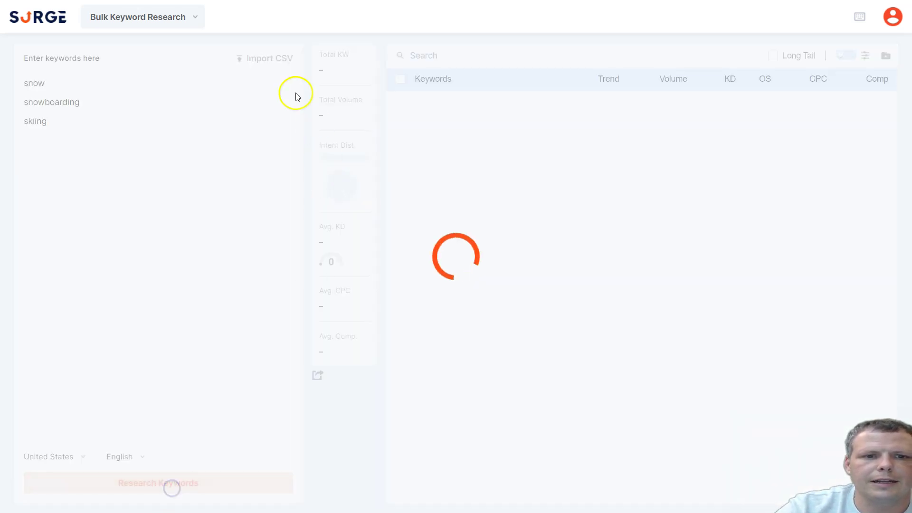
pyautogui.click(254, 59)
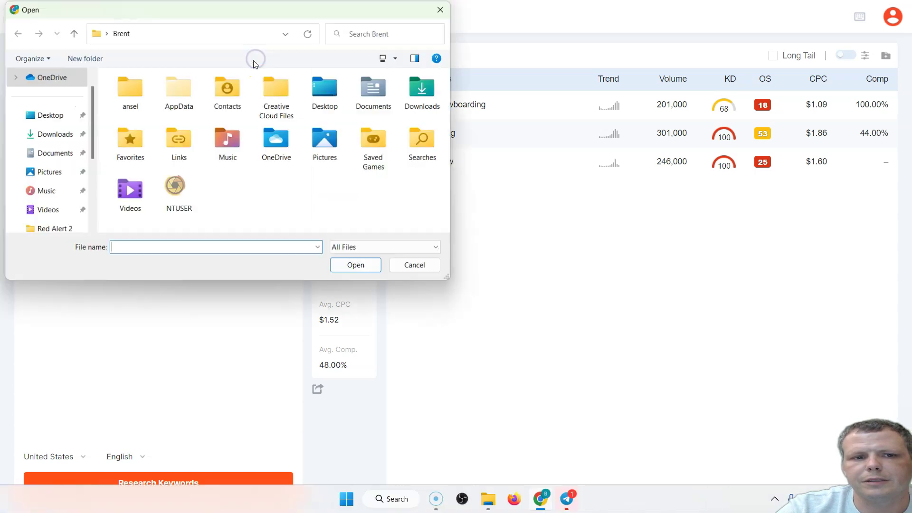
pyautogui.click(441, 9)
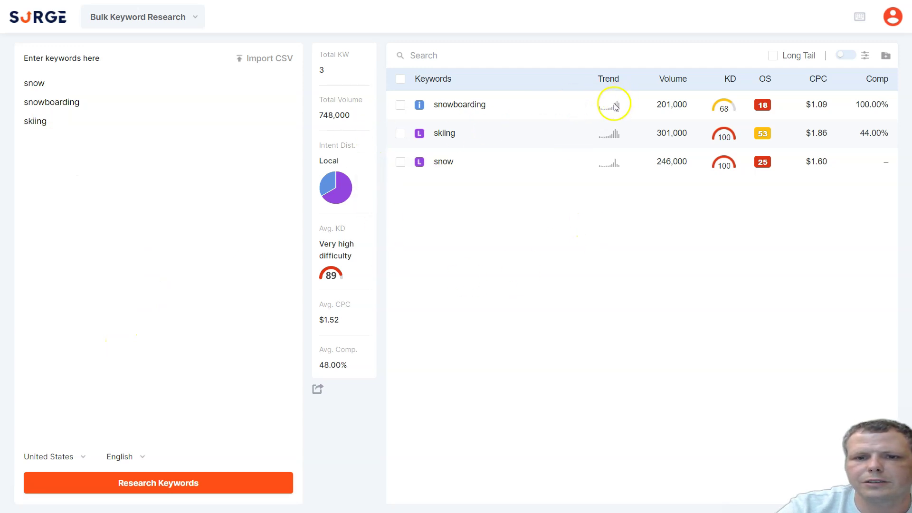
pyautogui.moveTo(678, 102)
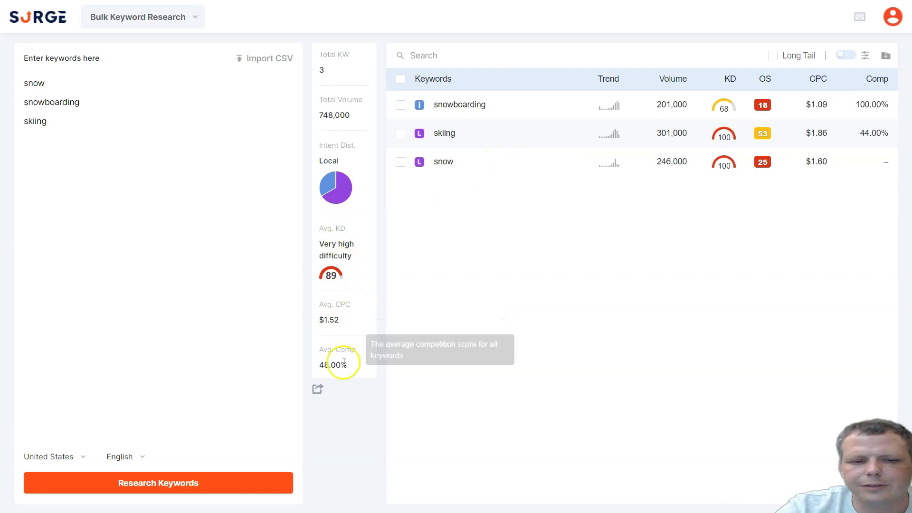
pyautogui.click(316, 389)
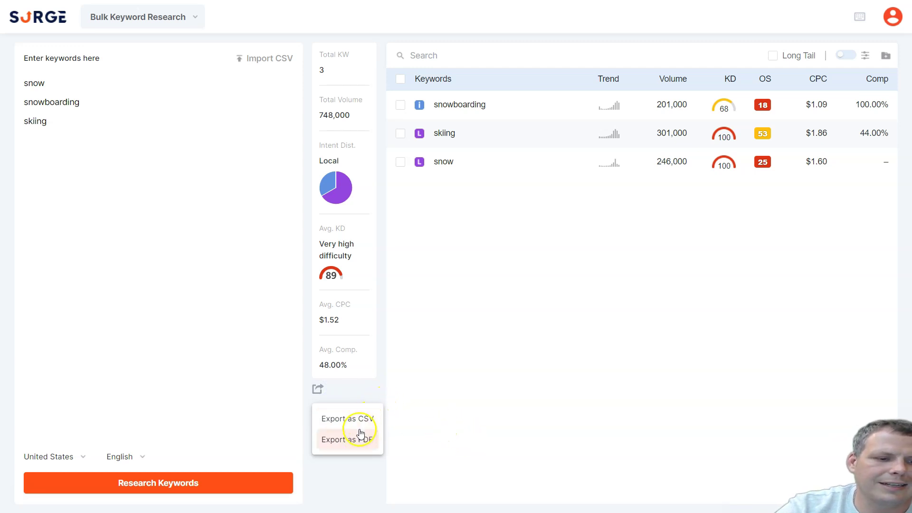
# Step: Switch to Content Writer, close What's New, and browse saved documents like 'Top 5 cars'
pyautogui.click(192, 17)
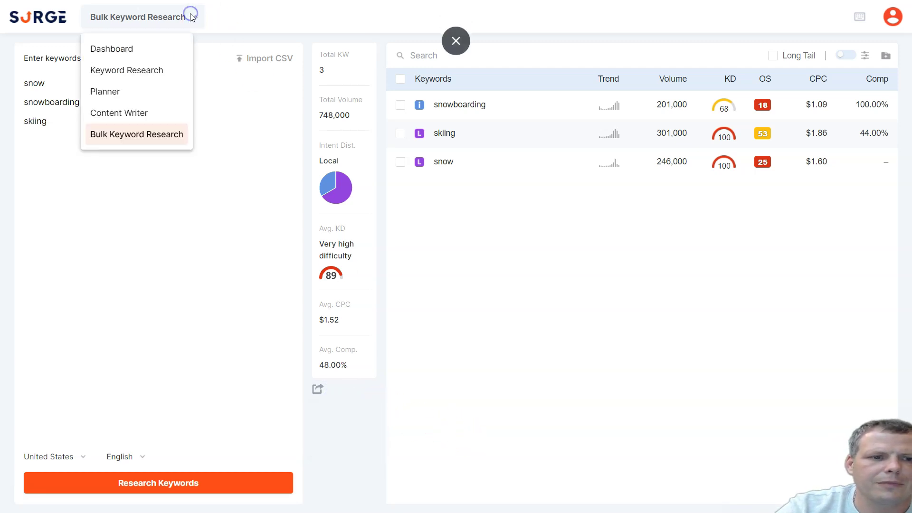
pyautogui.click(157, 52)
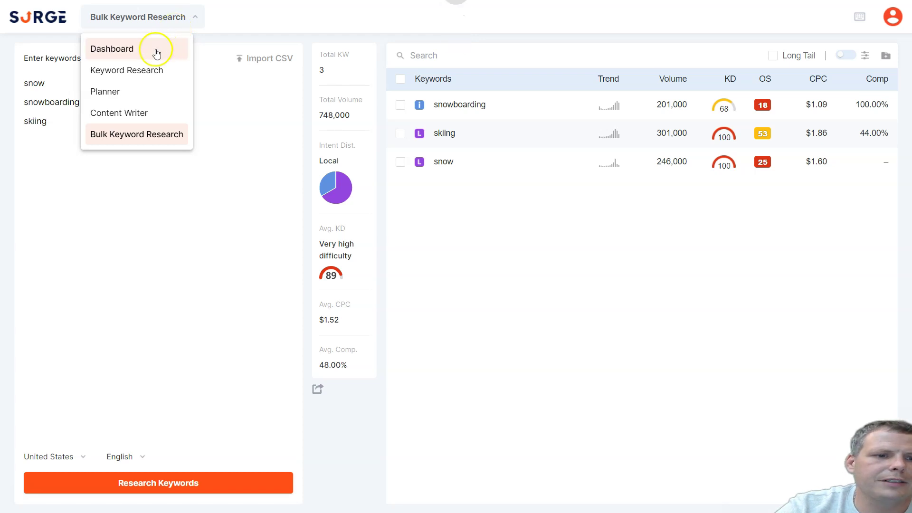
pyautogui.click(127, 111)
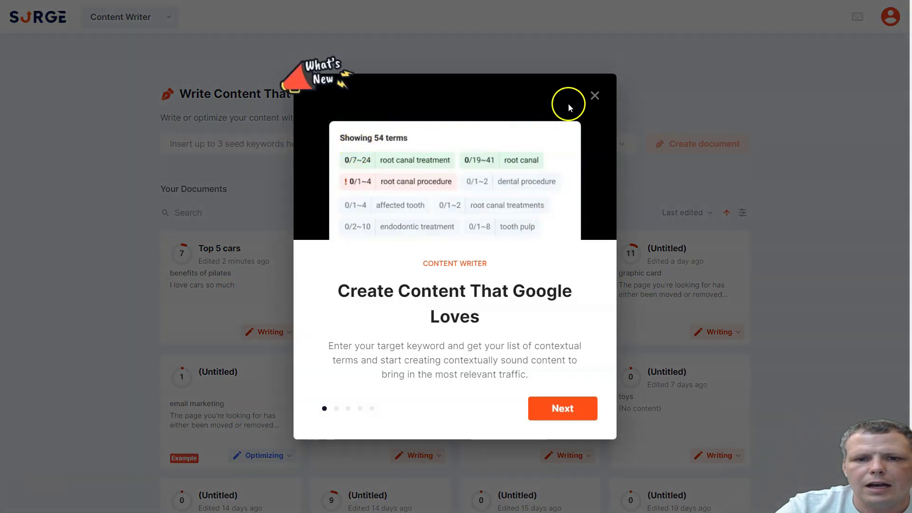
pyautogui.click(596, 94)
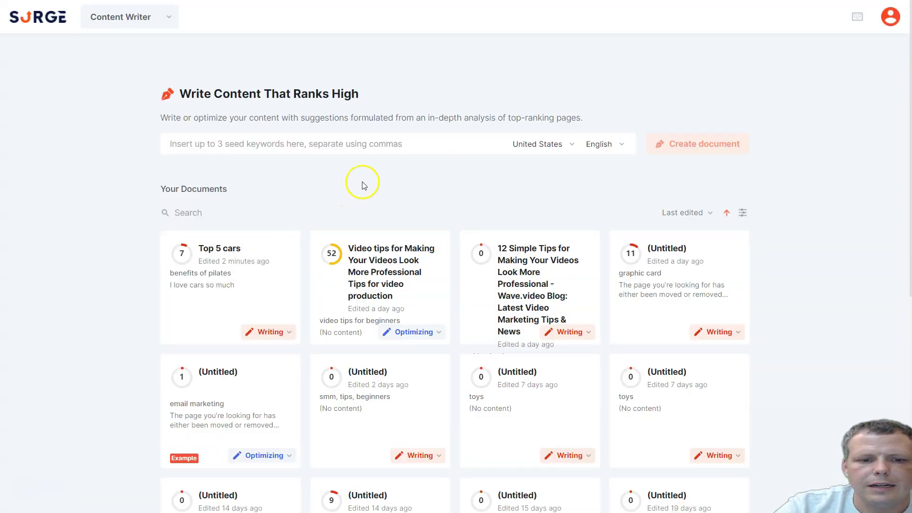
pyautogui.scroll(-7, 363, 184)
pyautogui.scroll(7, 480, 166)
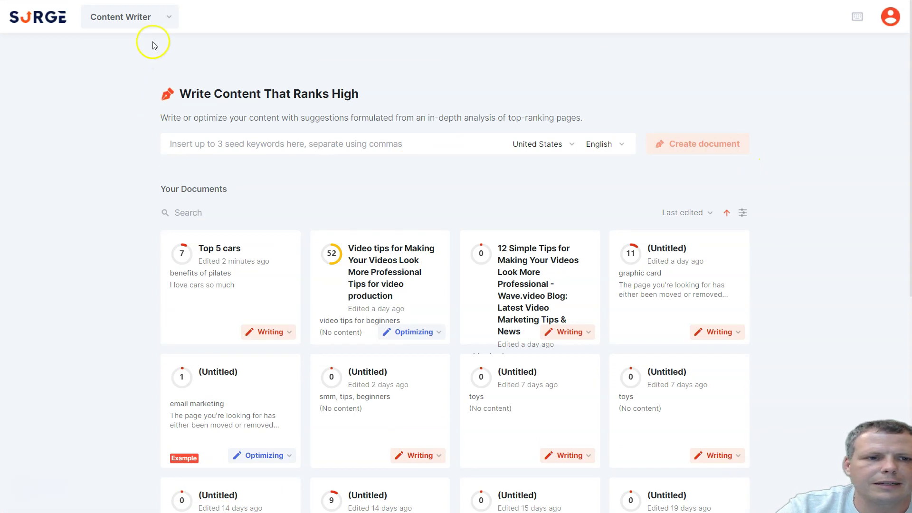
pyautogui.click(162, 10)
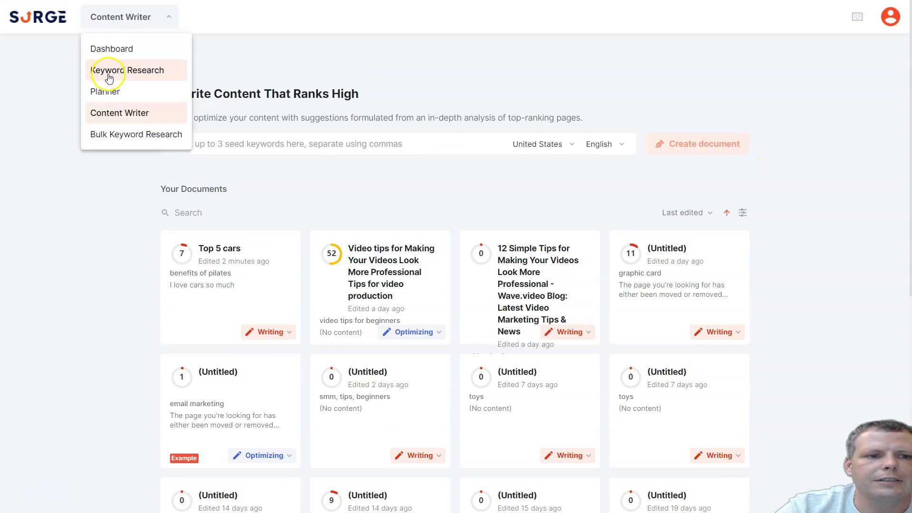
# Step: Run bulk keyword research on snow and snowboard
pyautogui.click(130, 137)
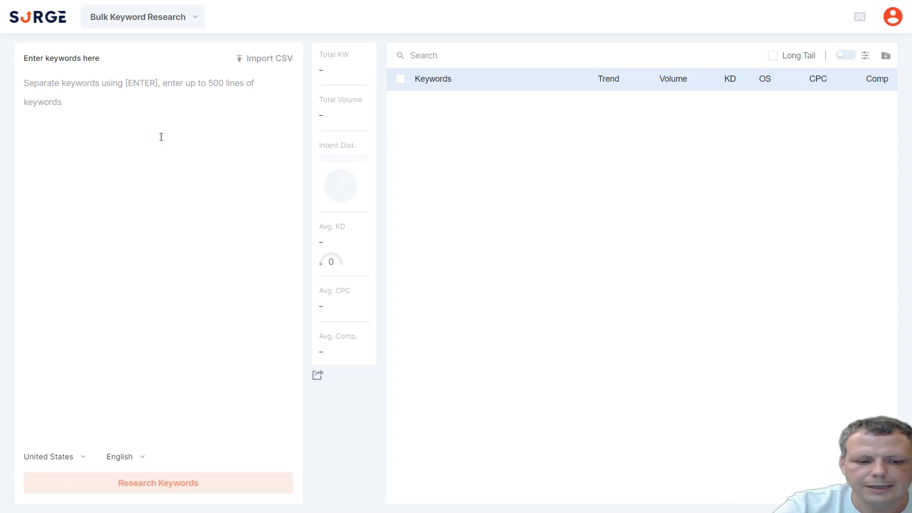
pyautogui.write('snow')
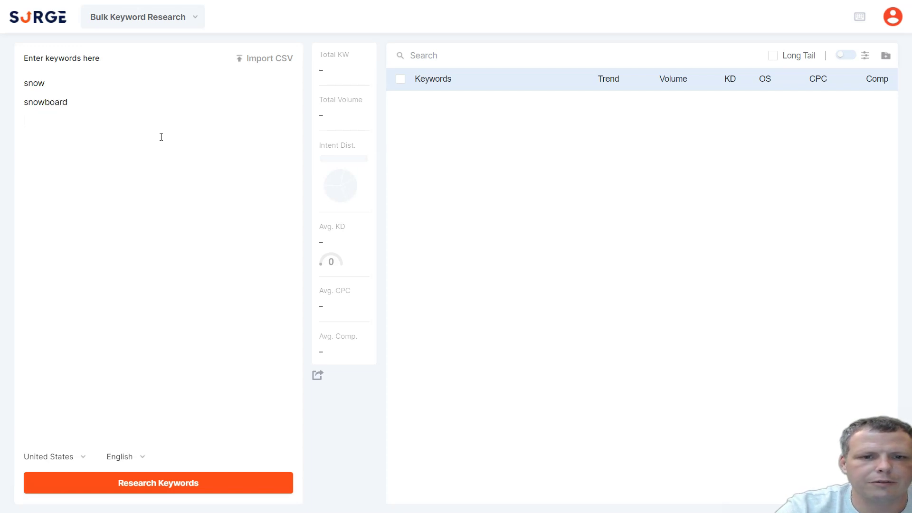
pyautogui.click(129, 491)
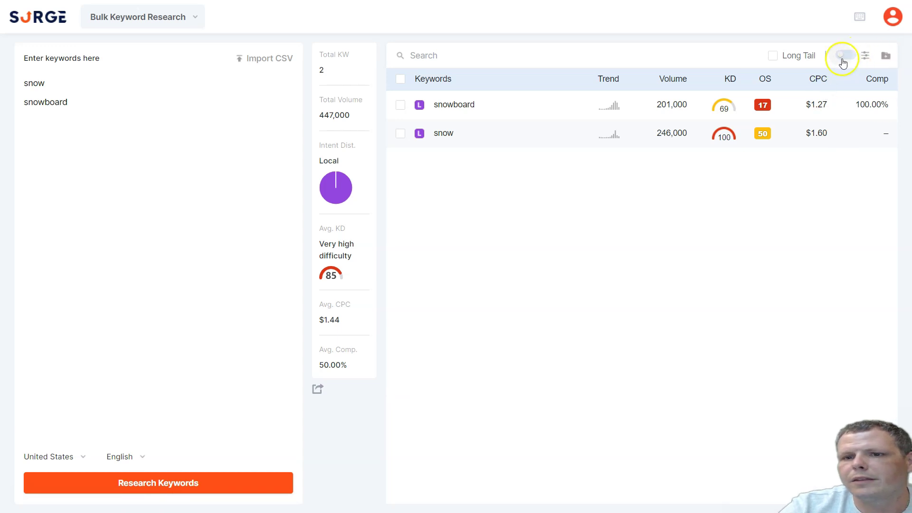
# Step: Enable advanced filters and try the search volume, Informational intent and opportunity score fields
pyautogui.click(843, 57)
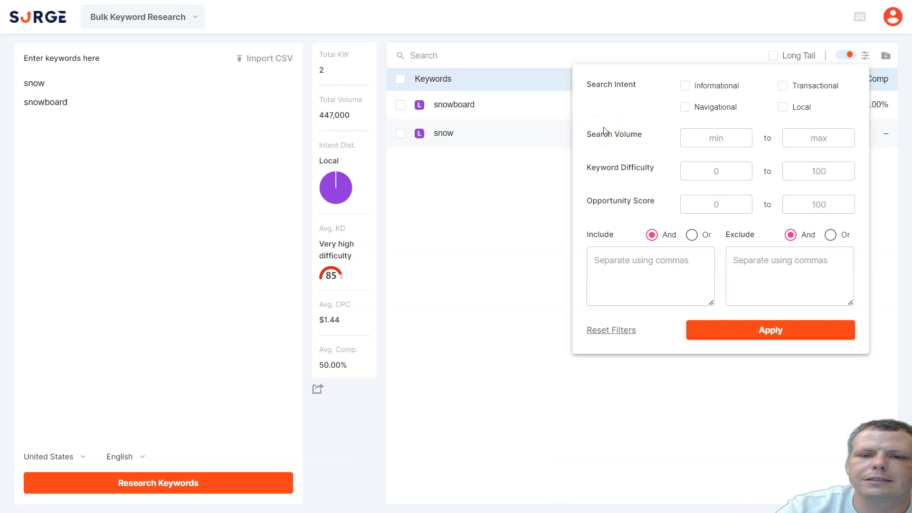
pyautogui.click(713, 139)
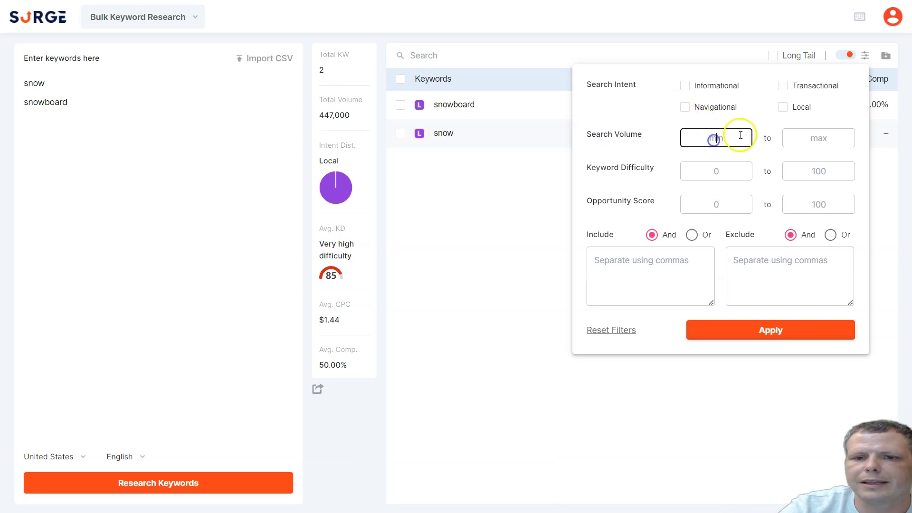
pyautogui.click(809, 141)
pyautogui.click(704, 91)
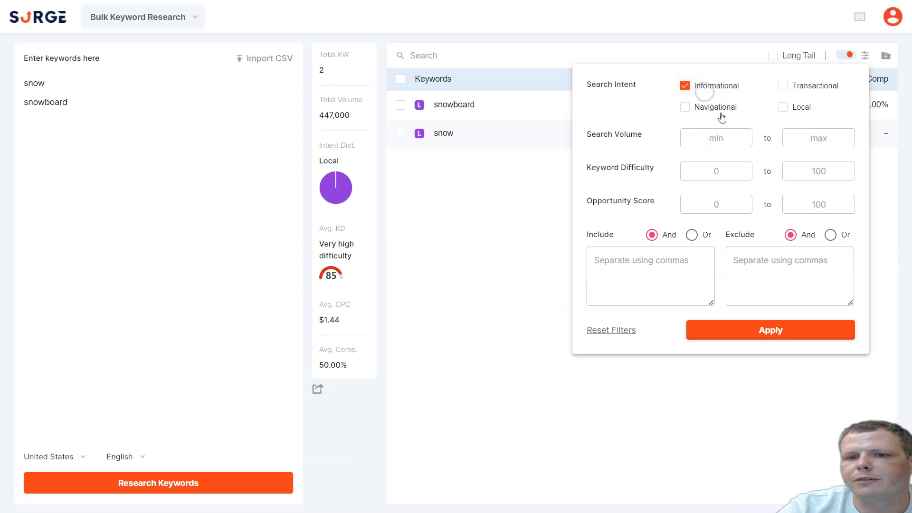
pyautogui.click(705, 81)
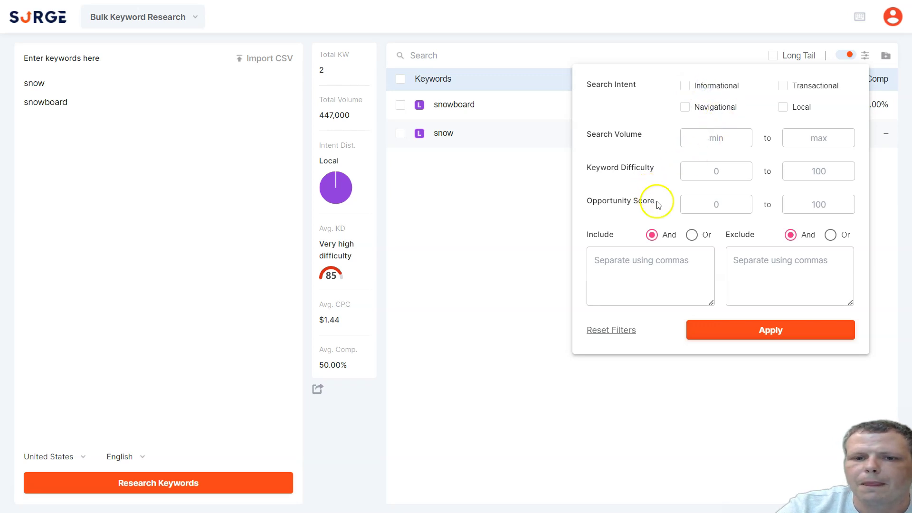
pyautogui.click(723, 204)
pyautogui.click(816, 203)
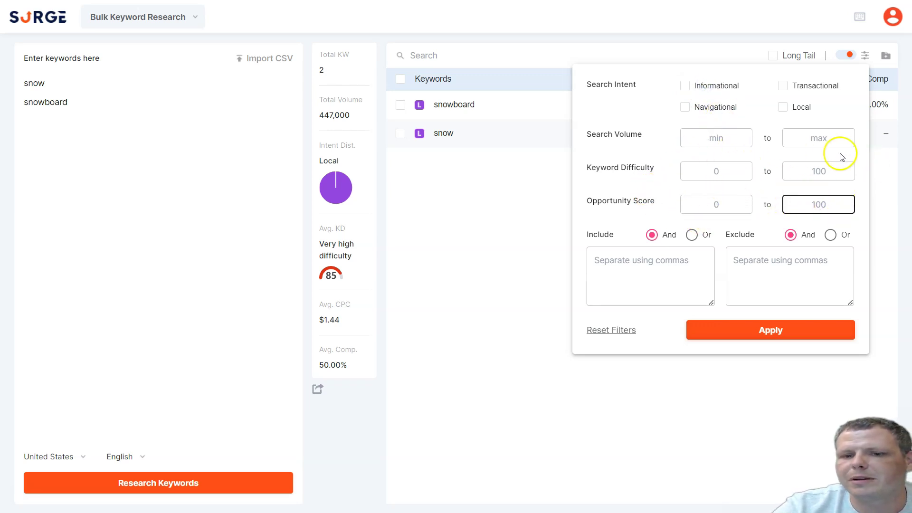
# Step: Toggle word matching between any and all, include 'boa', then reset all filters
pyautogui.click(692, 235)
pyautogui.click(671, 238)
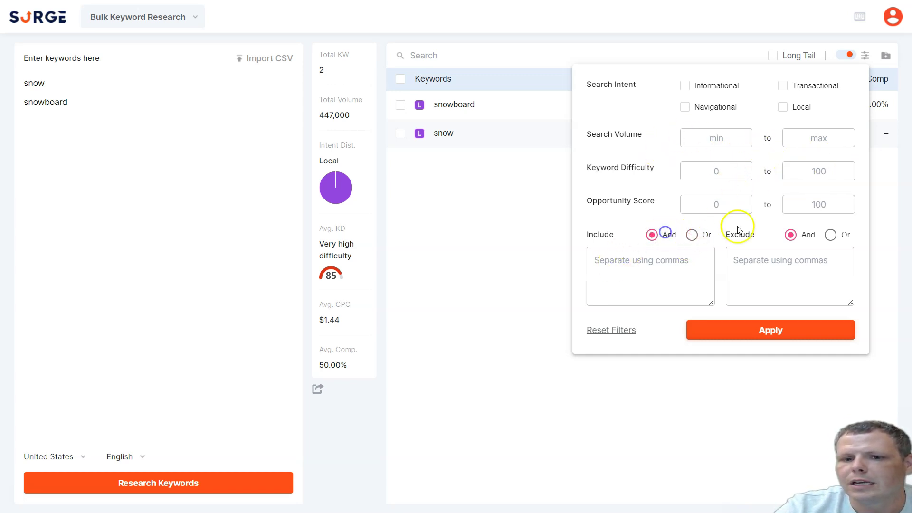
pyautogui.click(681, 283)
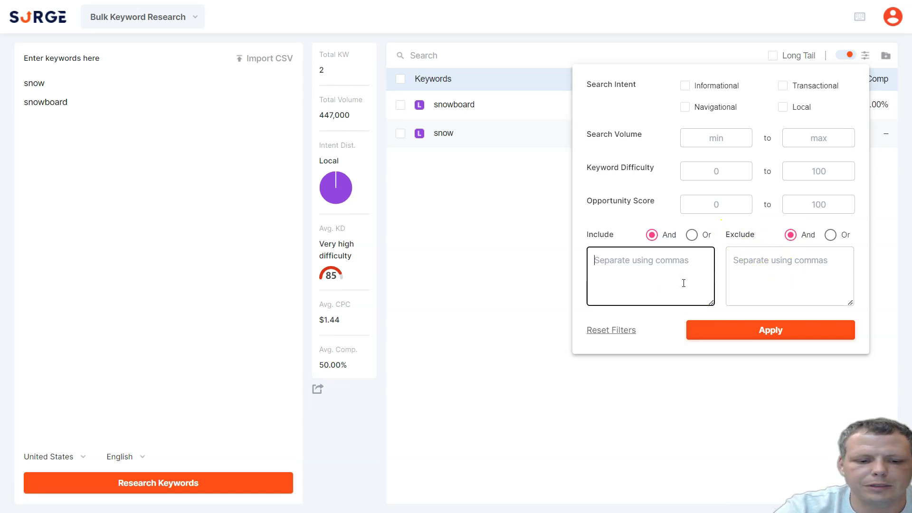
pyautogui.write('board, snow,')
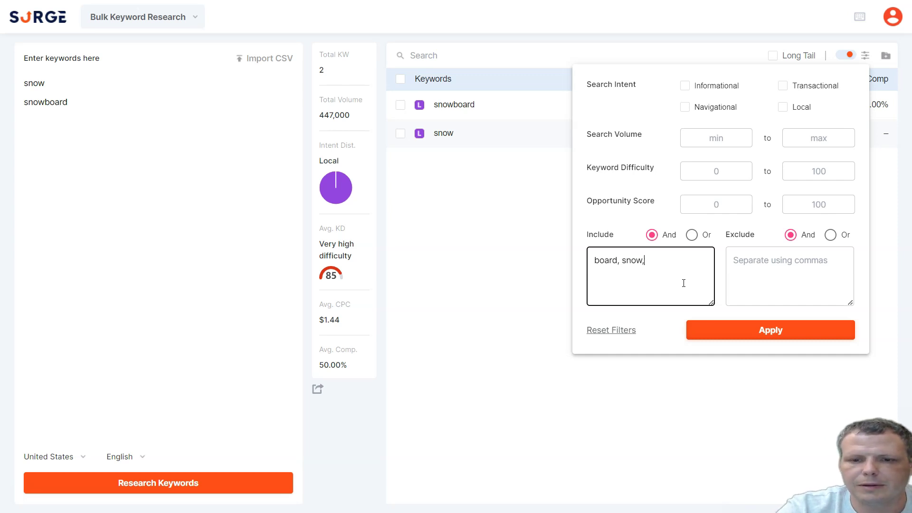
pyautogui.click(631, 330)
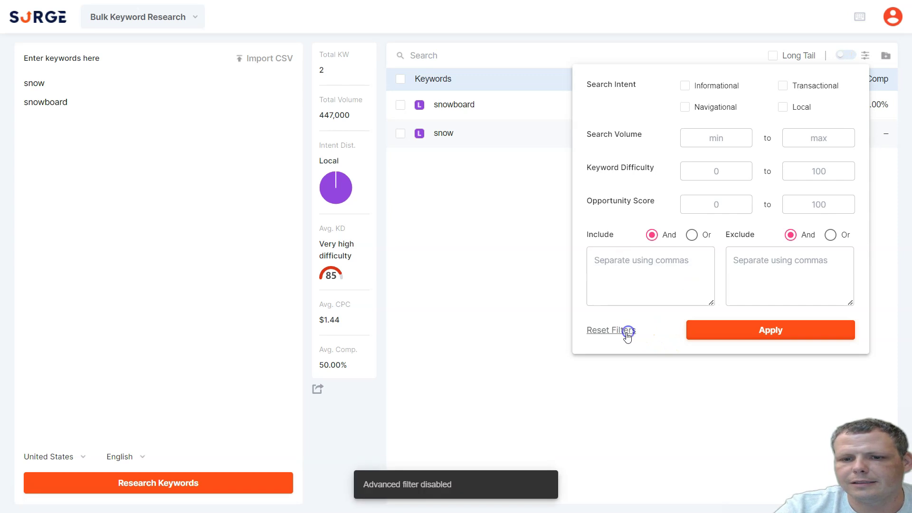
# Step: Leave the Advanced filter toggle on after flipping it off and on, then return to the dashboard
pyautogui.click(581, 384)
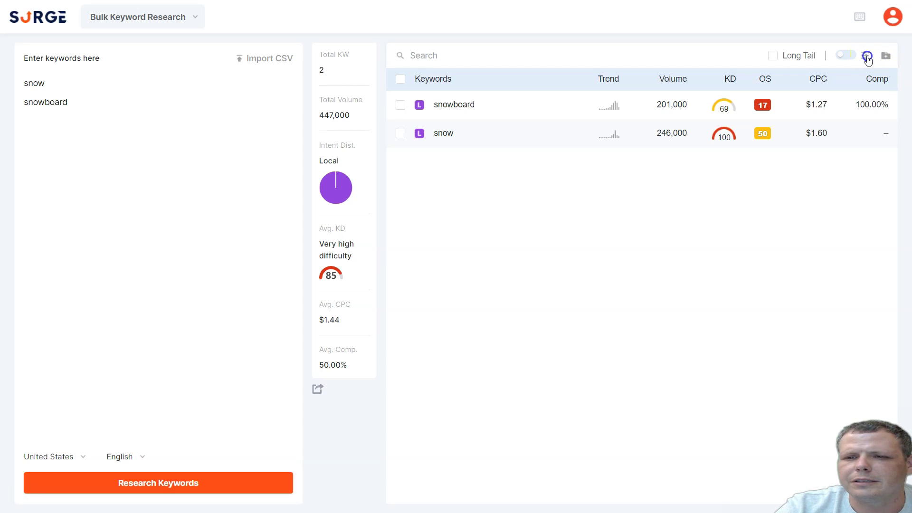
pyautogui.click(866, 56)
pyautogui.click(846, 56)
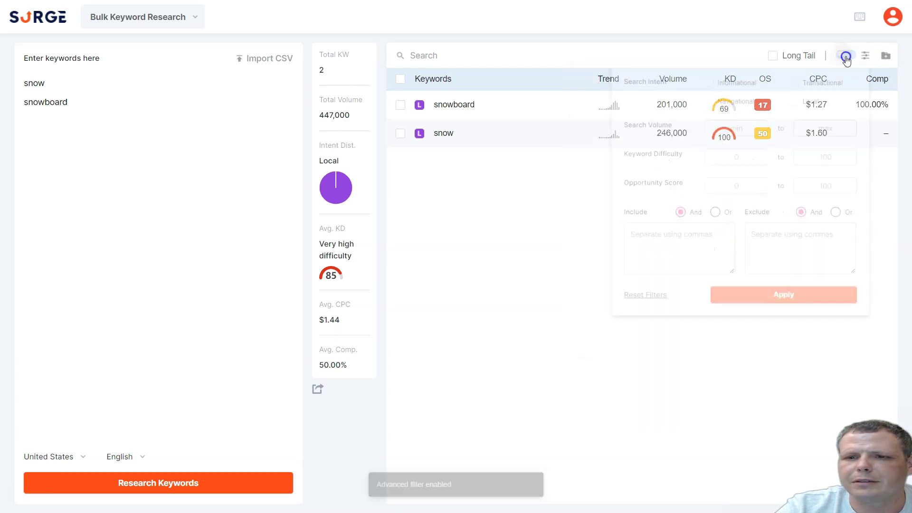
pyautogui.click(845, 56)
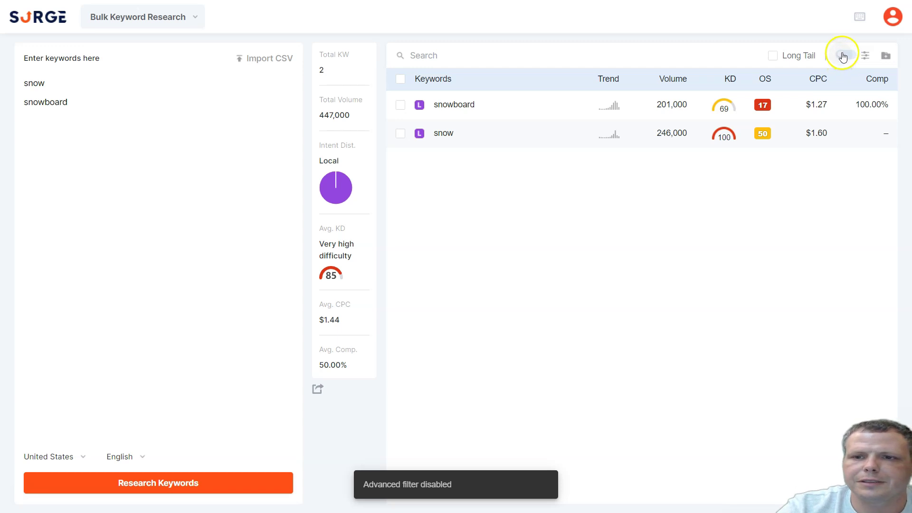
pyautogui.click(844, 56)
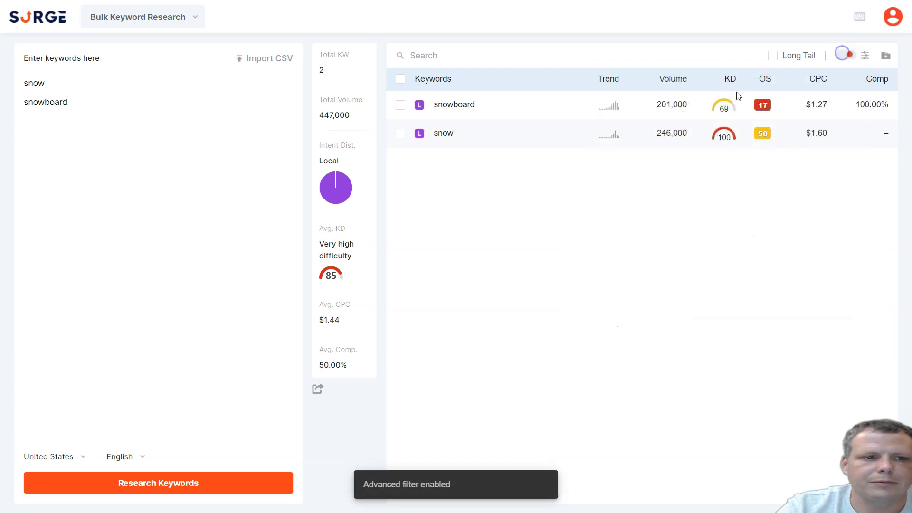
pyautogui.click(46, 20)
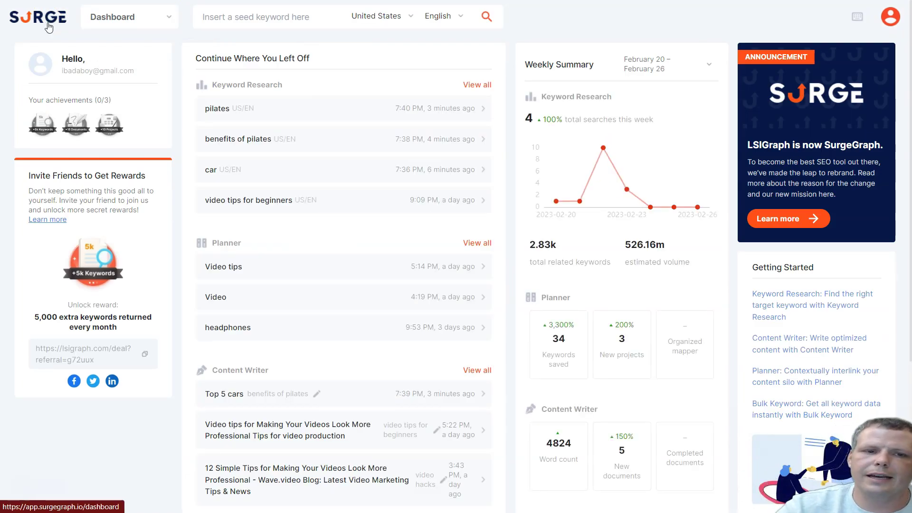
# Step: Reload the dashboard so 'video hacks' tops recent research, and review the weekly summary
pyautogui.moveTo(456, 4)
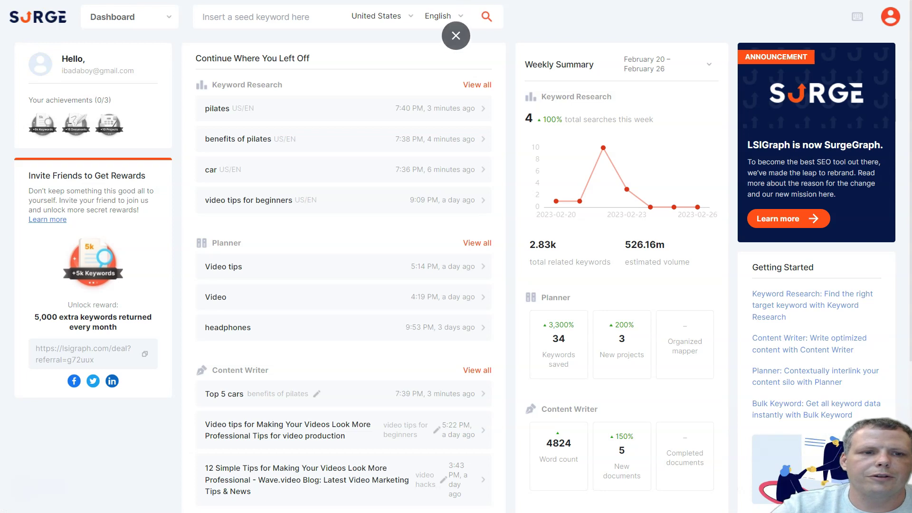
pyautogui.click(45, 21)
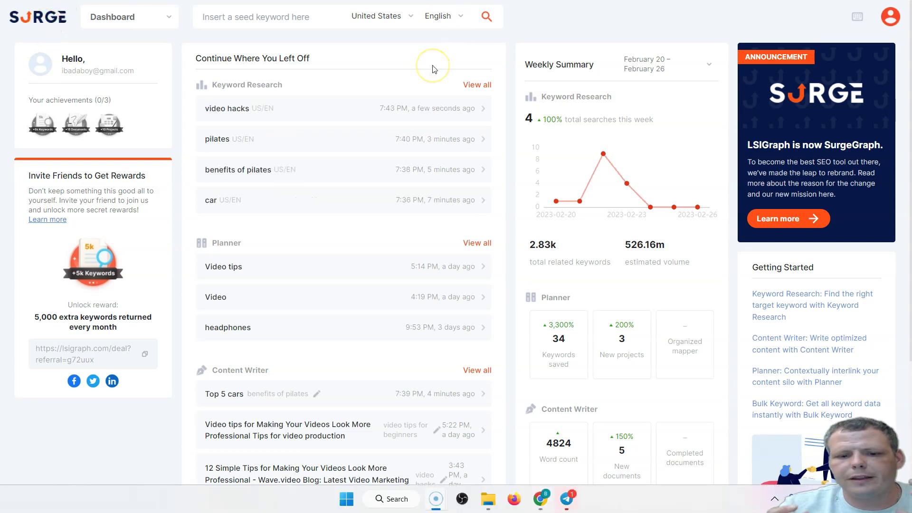
pyautogui.moveTo(456, 2)
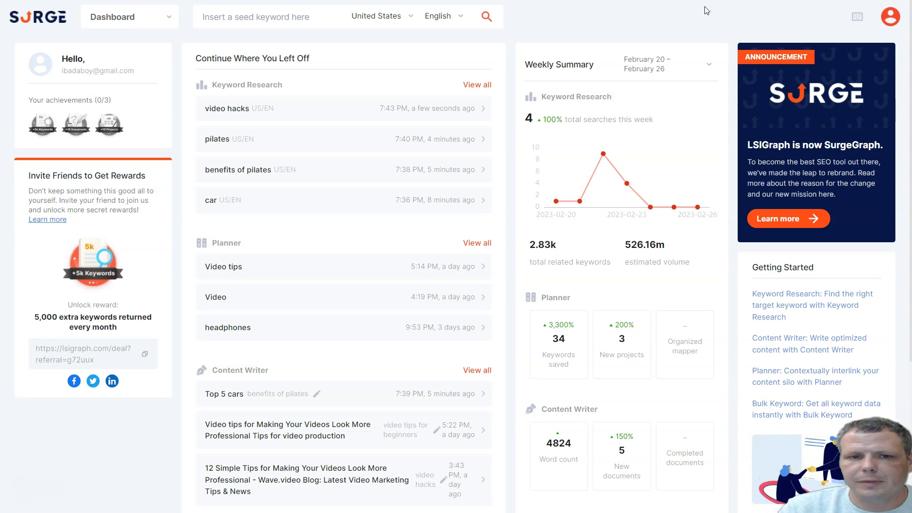
pyautogui.click(703, 12)
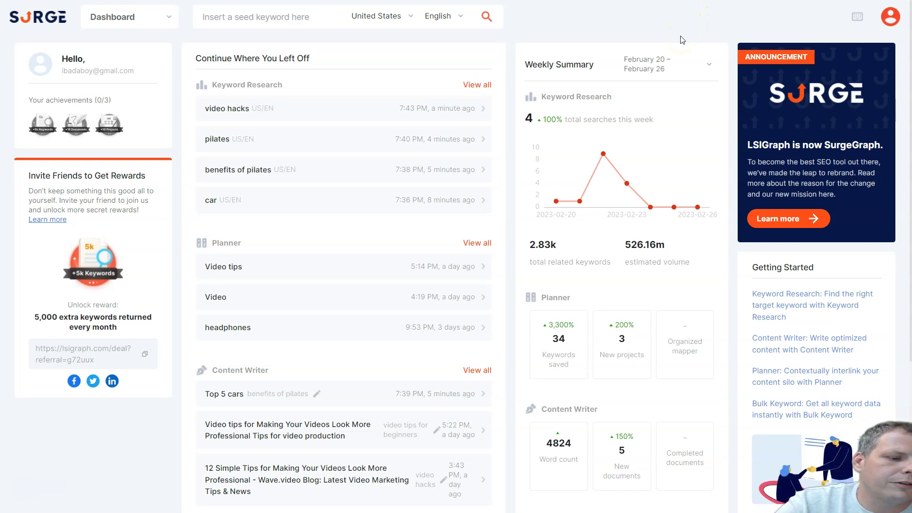
pyautogui.click(675, 48)
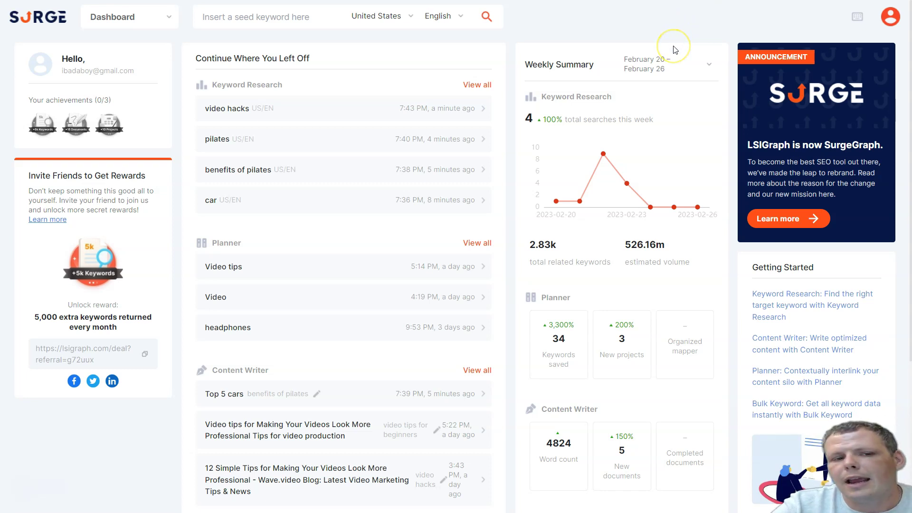